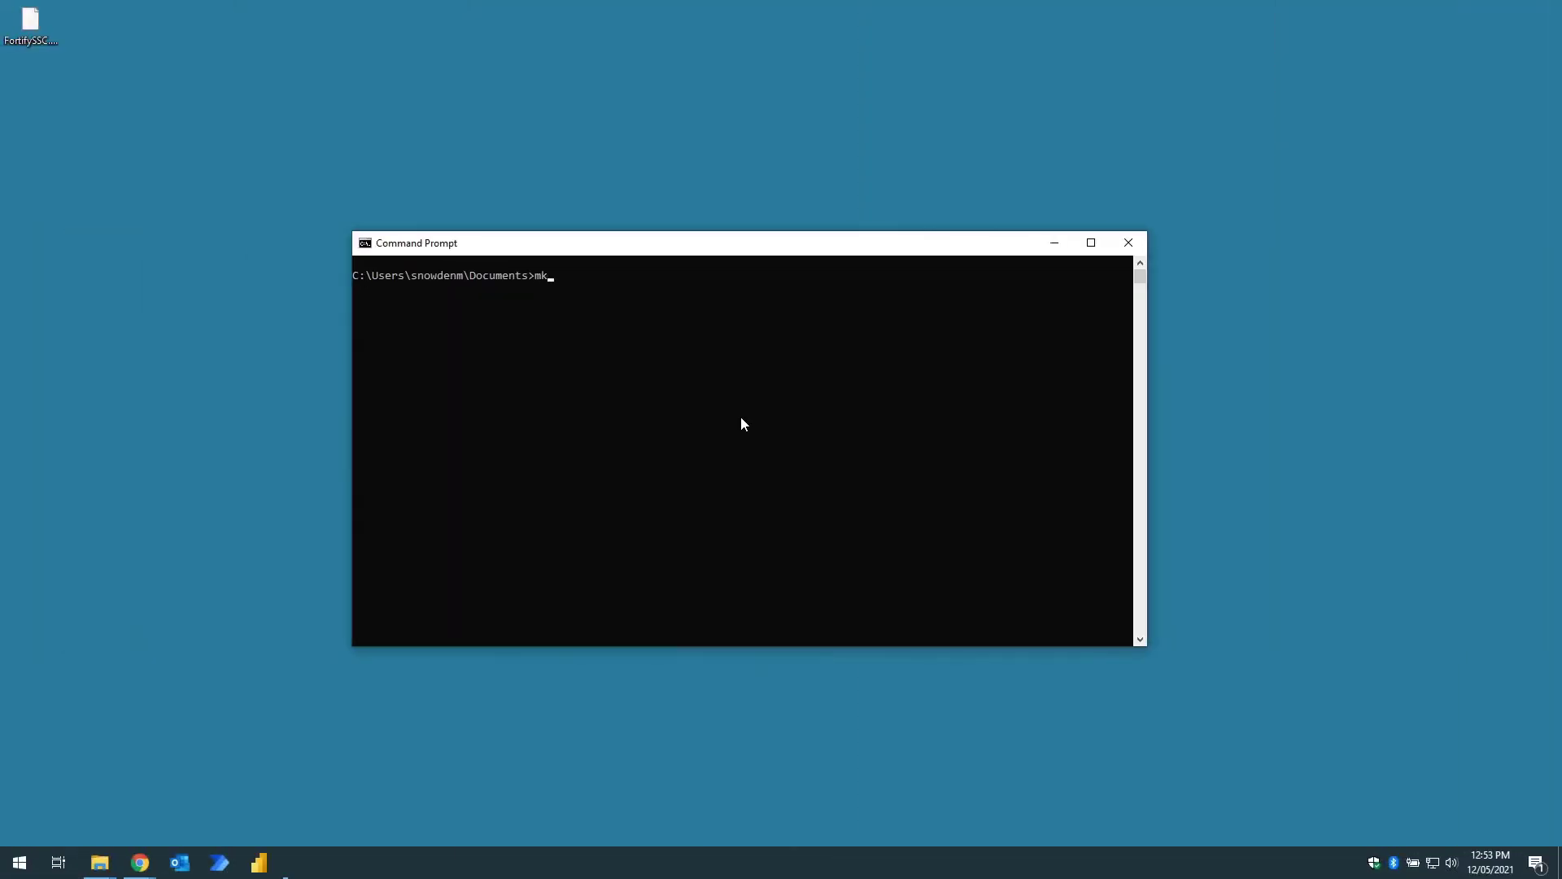
{"action": "type", "text": "dir \""}
{"action": "type", "text": "Power BI Desktop\\Custom Connectors\""}
Create Documents\Power BI Desktop\Custom Connectors with mkdir and copy FortifySSC.mez into it.
{"action": "key", "text": "Return"}
{"action": "type", "text": "cd \"Power BI Deskto"}
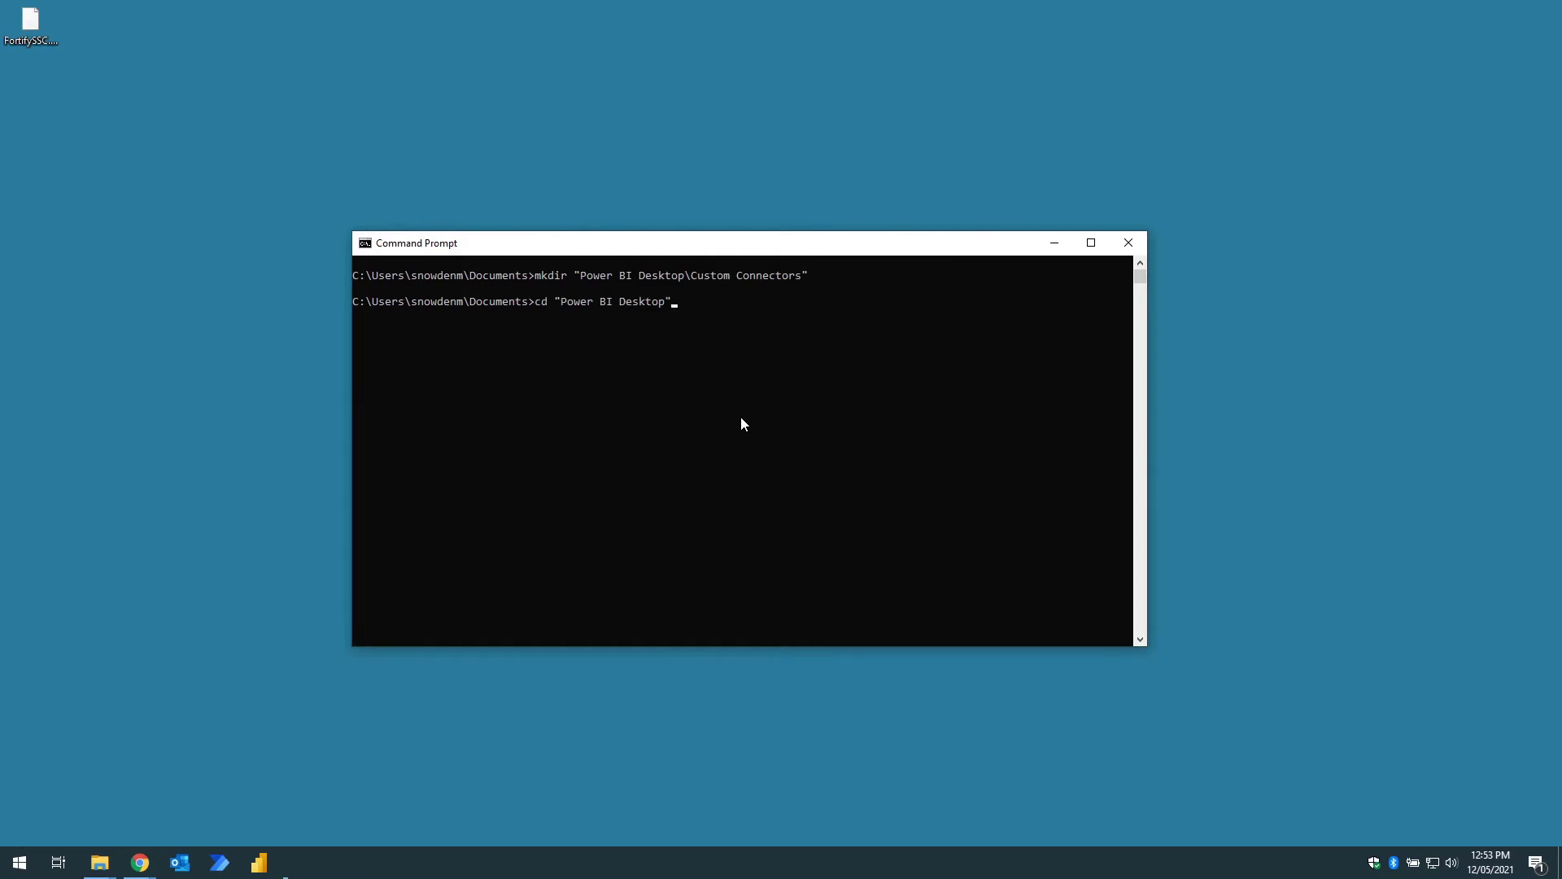
{"action": "type", "text": "p\\Custom Connectors\""}
{"action": "key", "text": "Return"}
{"action": "type", "text": "explorer ."}
{"action": "key", "text": "Return"}
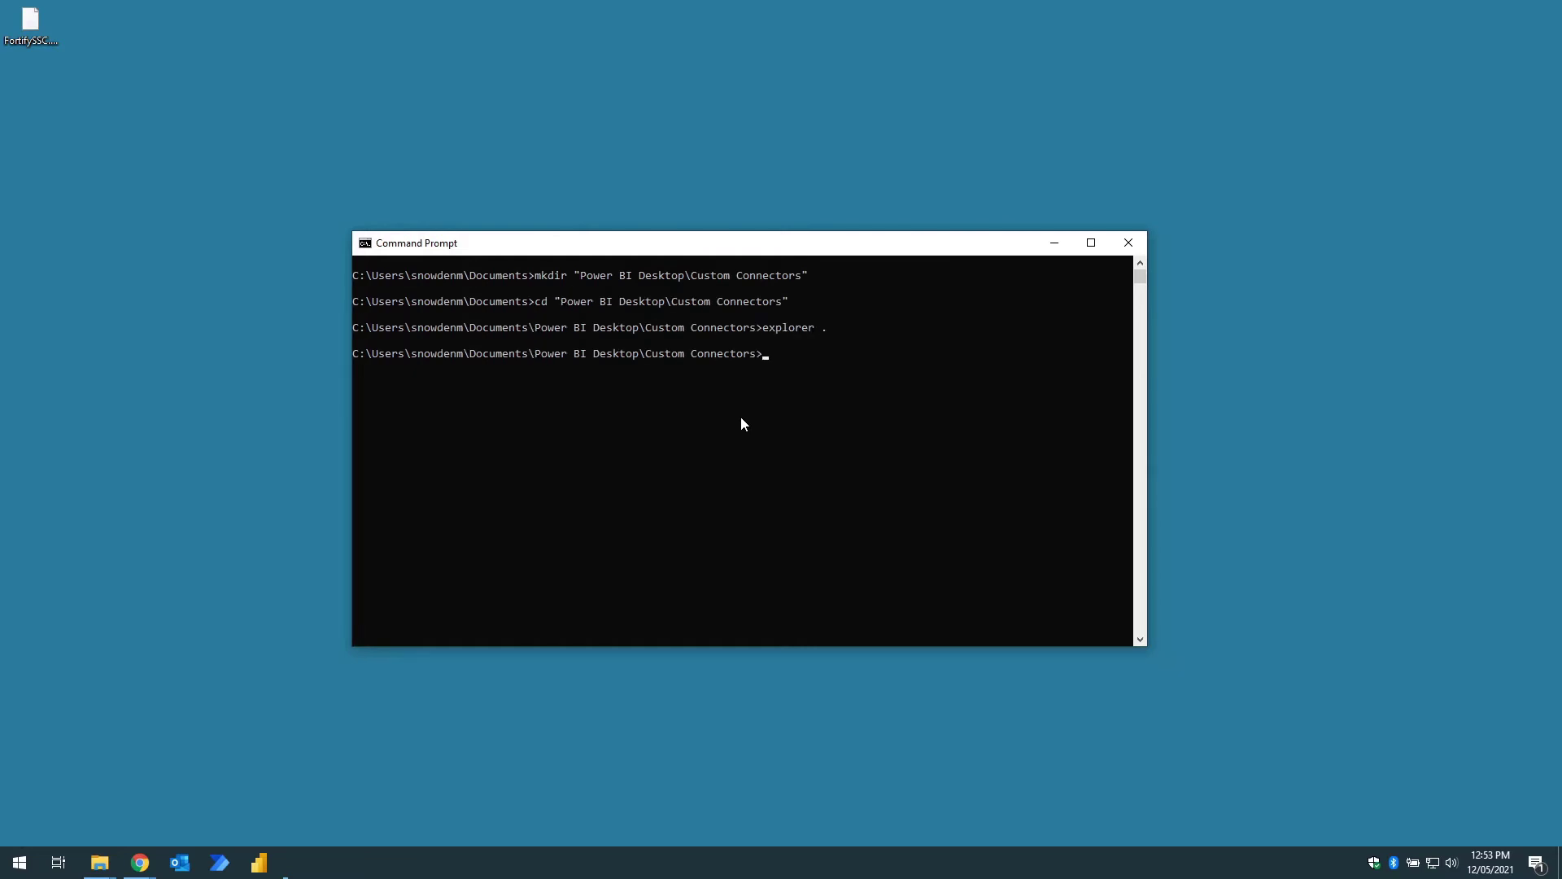
{"action": "left_click_drag", "start_coordinate": [31, 22], "coordinate": [1022, 259]}
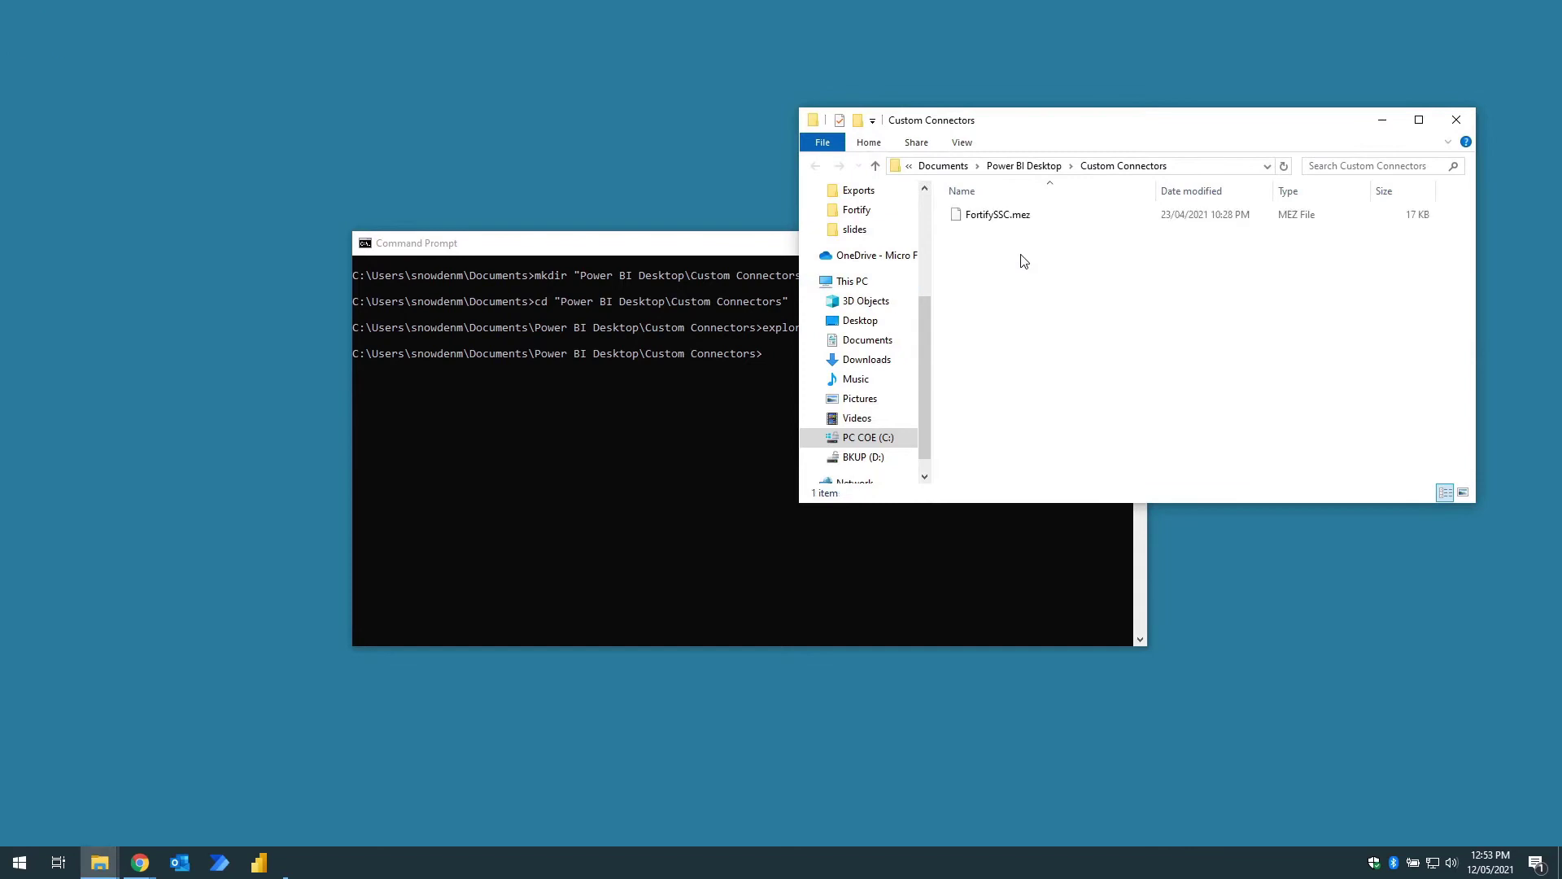
{"action": "left_click", "coordinate": [272, 862]}
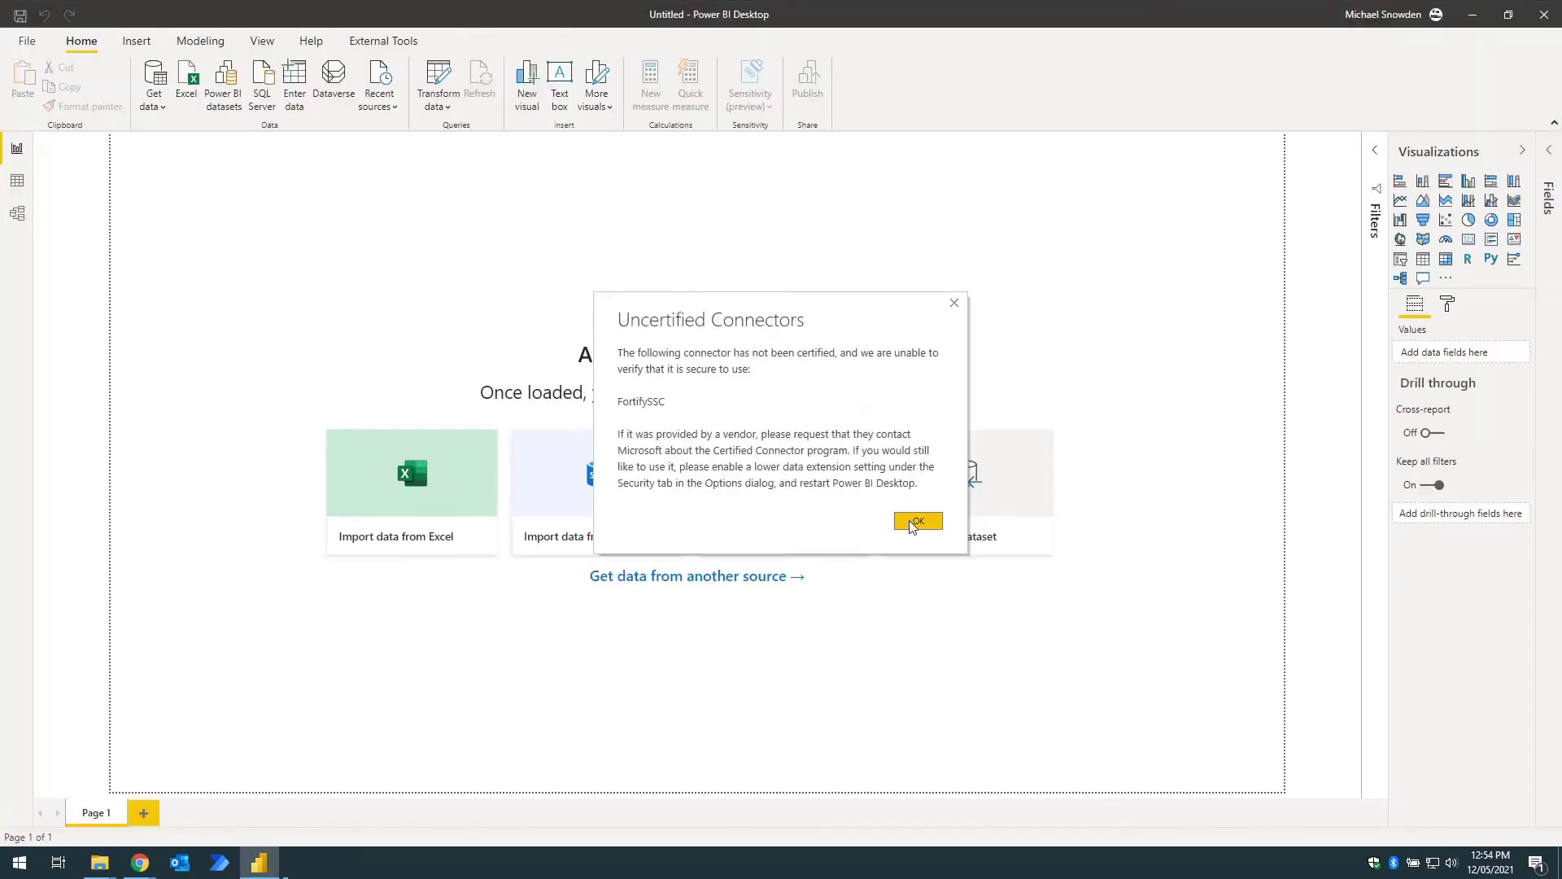
Set data extension security to allow any extension without validation, then restart Power BI Desktop.
{"action": "left_click", "coordinate": [918, 520]}
{"action": "left_click", "coordinate": [1215, 178]}
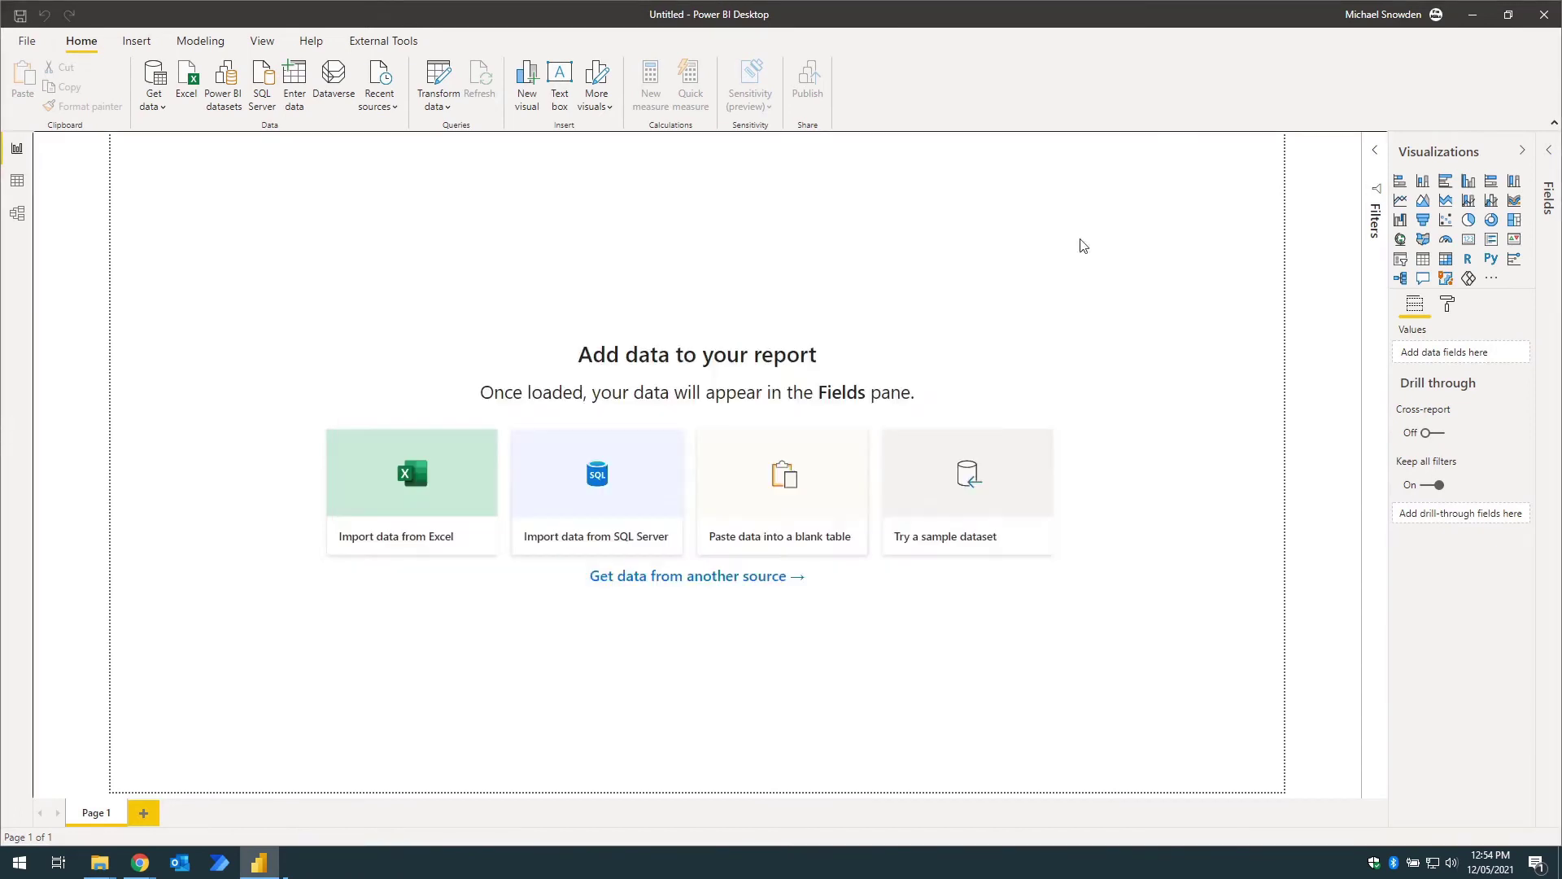
{"action": "left_click", "coordinate": [26, 40]}
{"action": "left_click", "coordinate": [109, 300]}
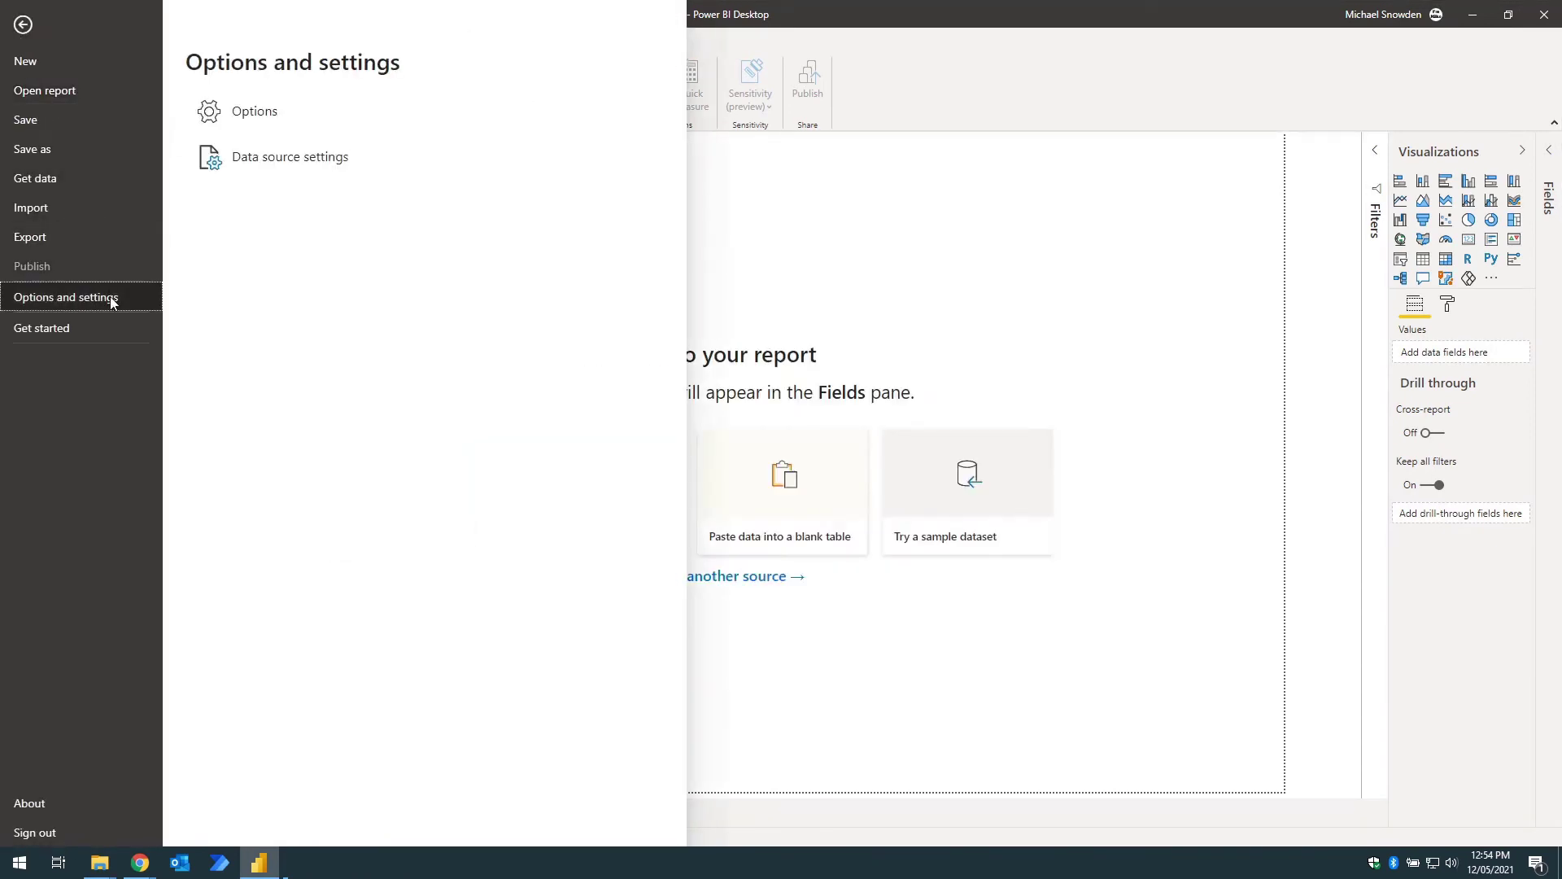
{"action": "left_click", "coordinate": [232, 119]}
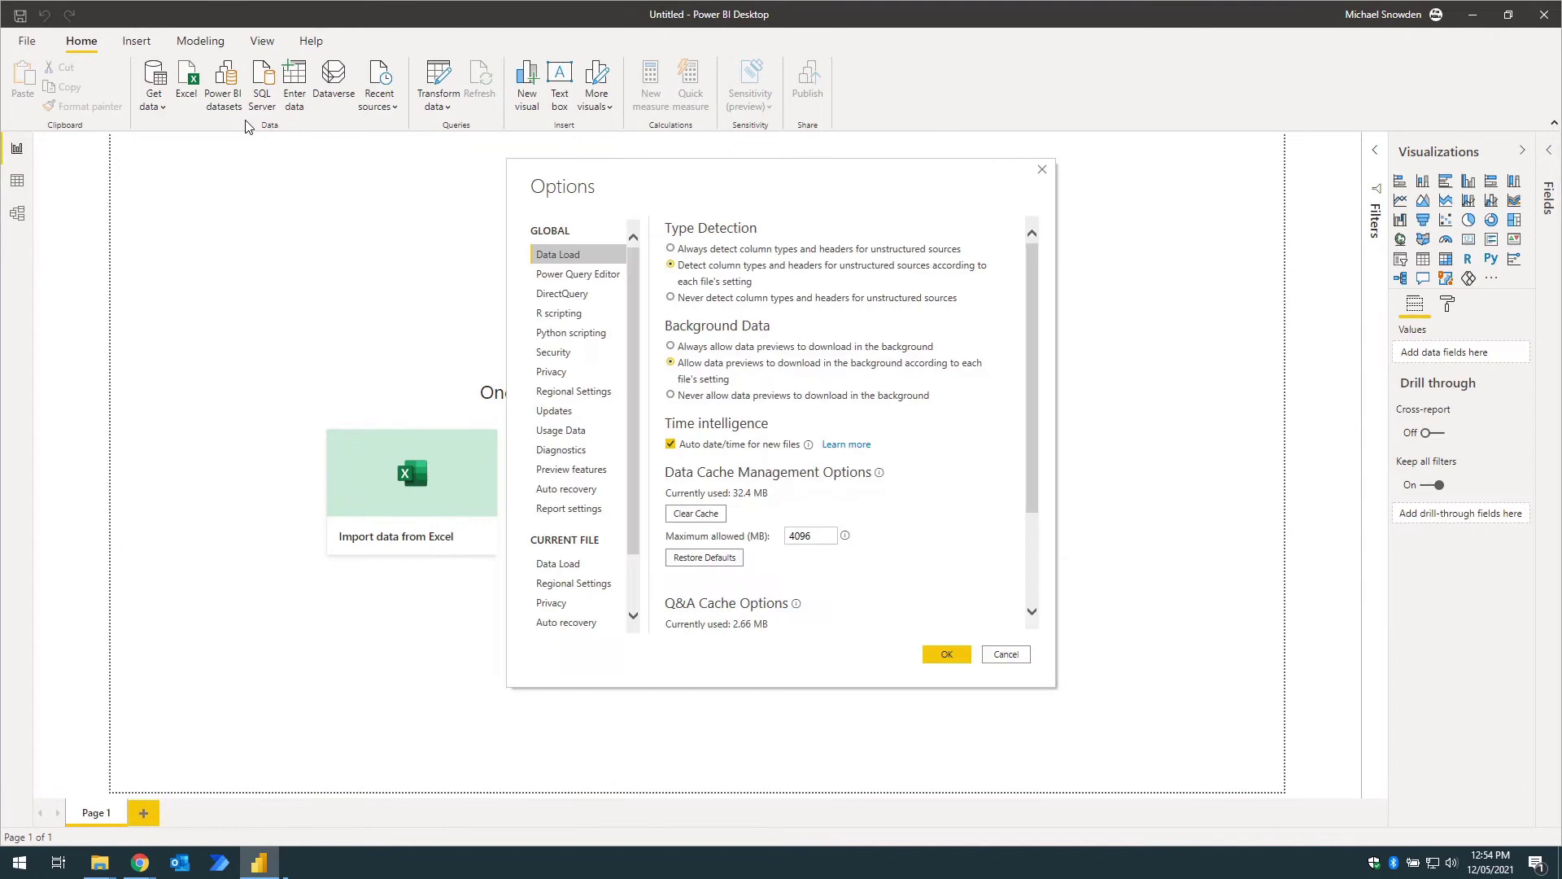
{"action": "left_click", "coordinate": [555, 352]}
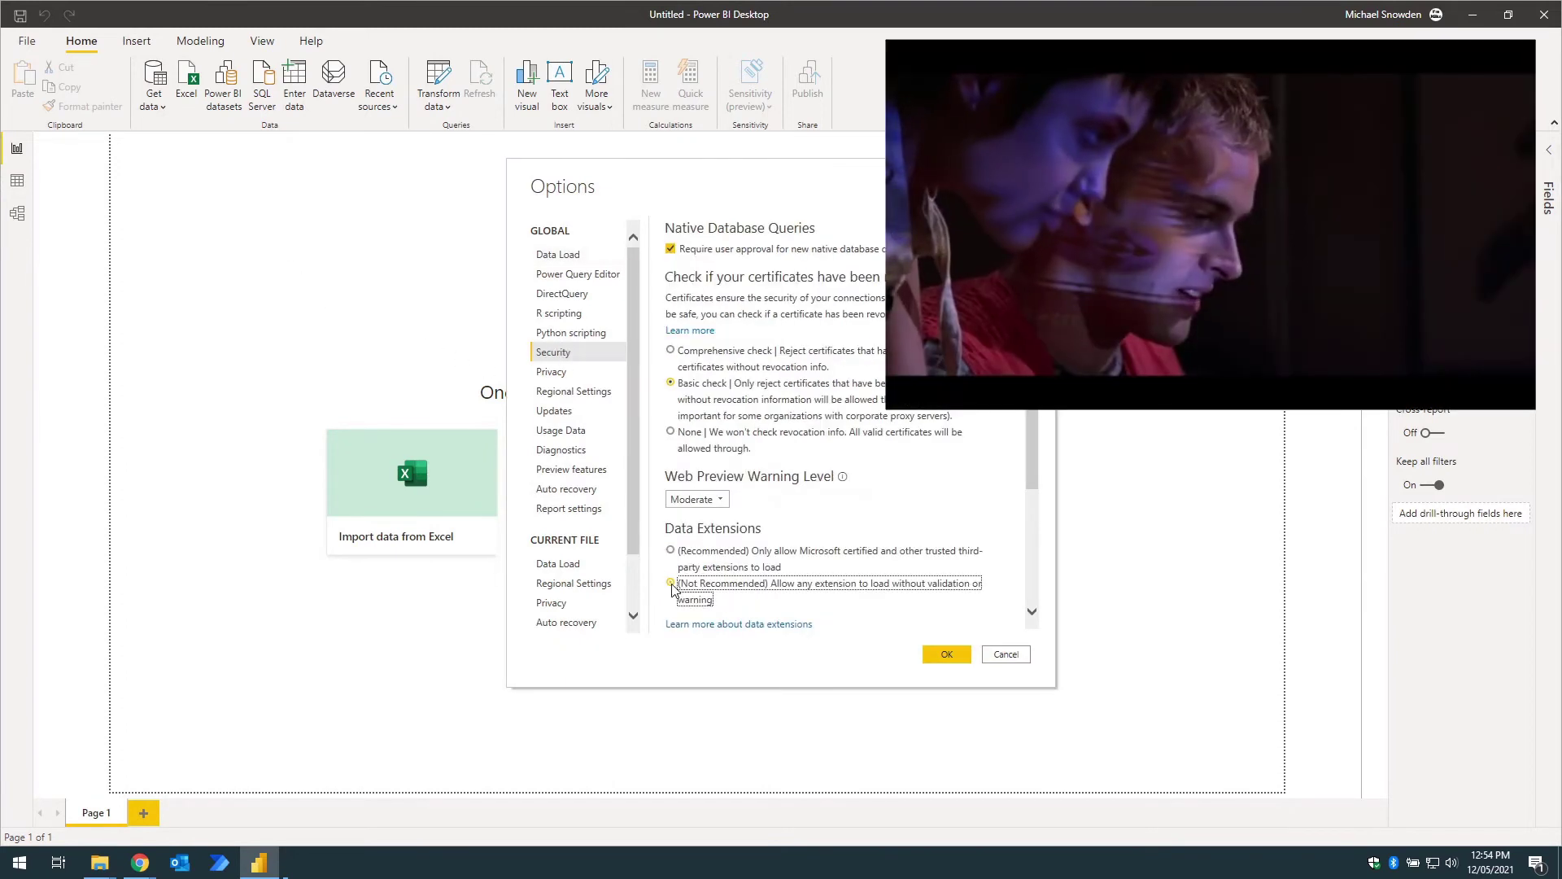
{"action": "left_click", "coordinate": [948, 656]}
{"action": "left_click", "coordinate": [915, 460]}
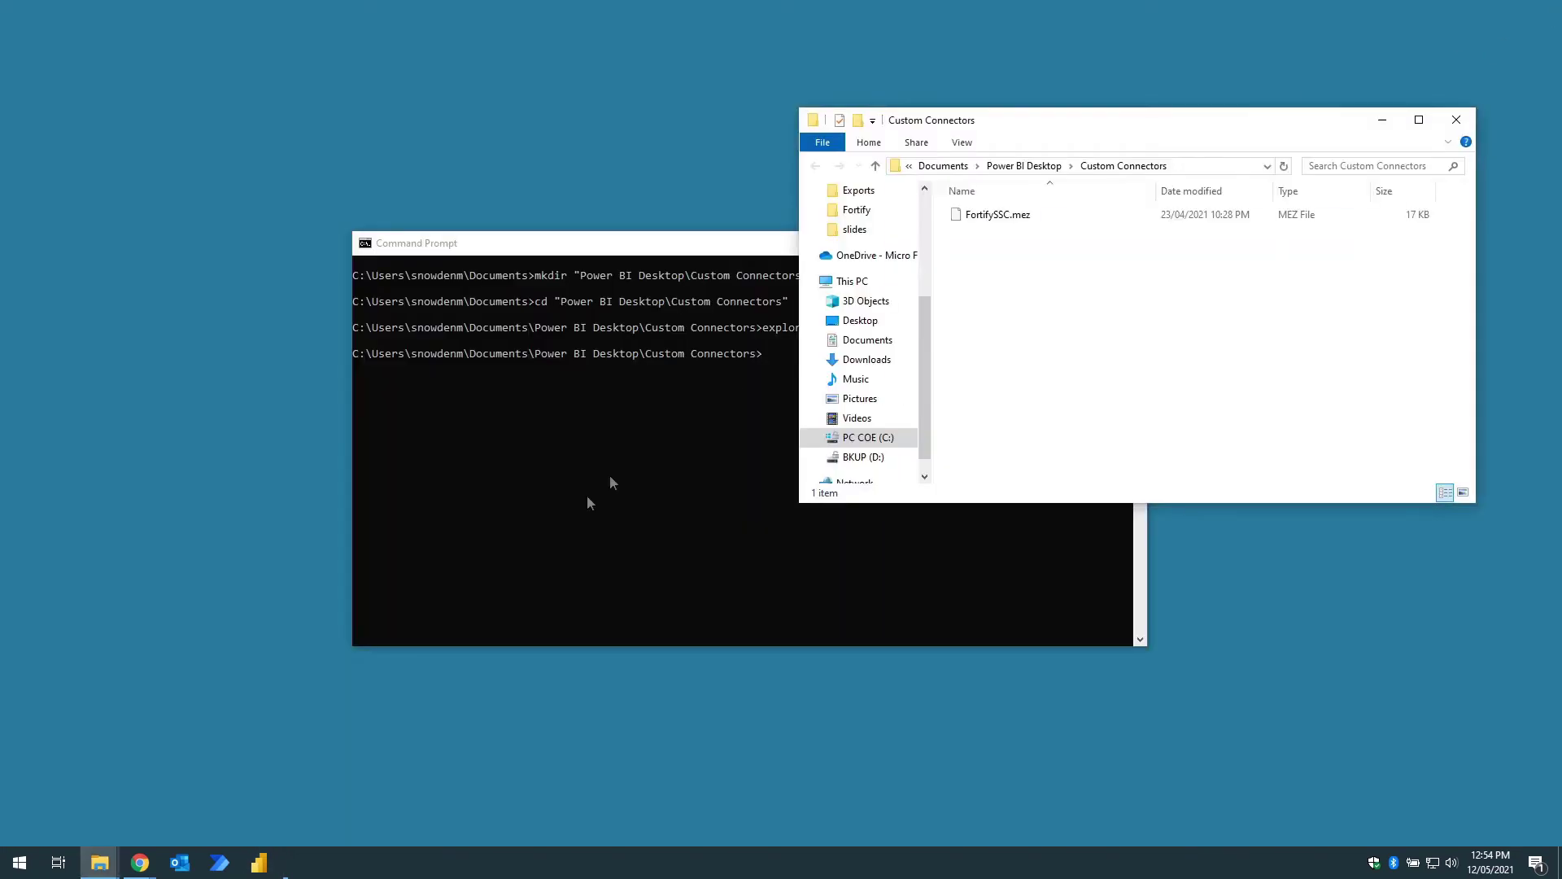
{"action": "left_click", "coordinate": [258, 863]}
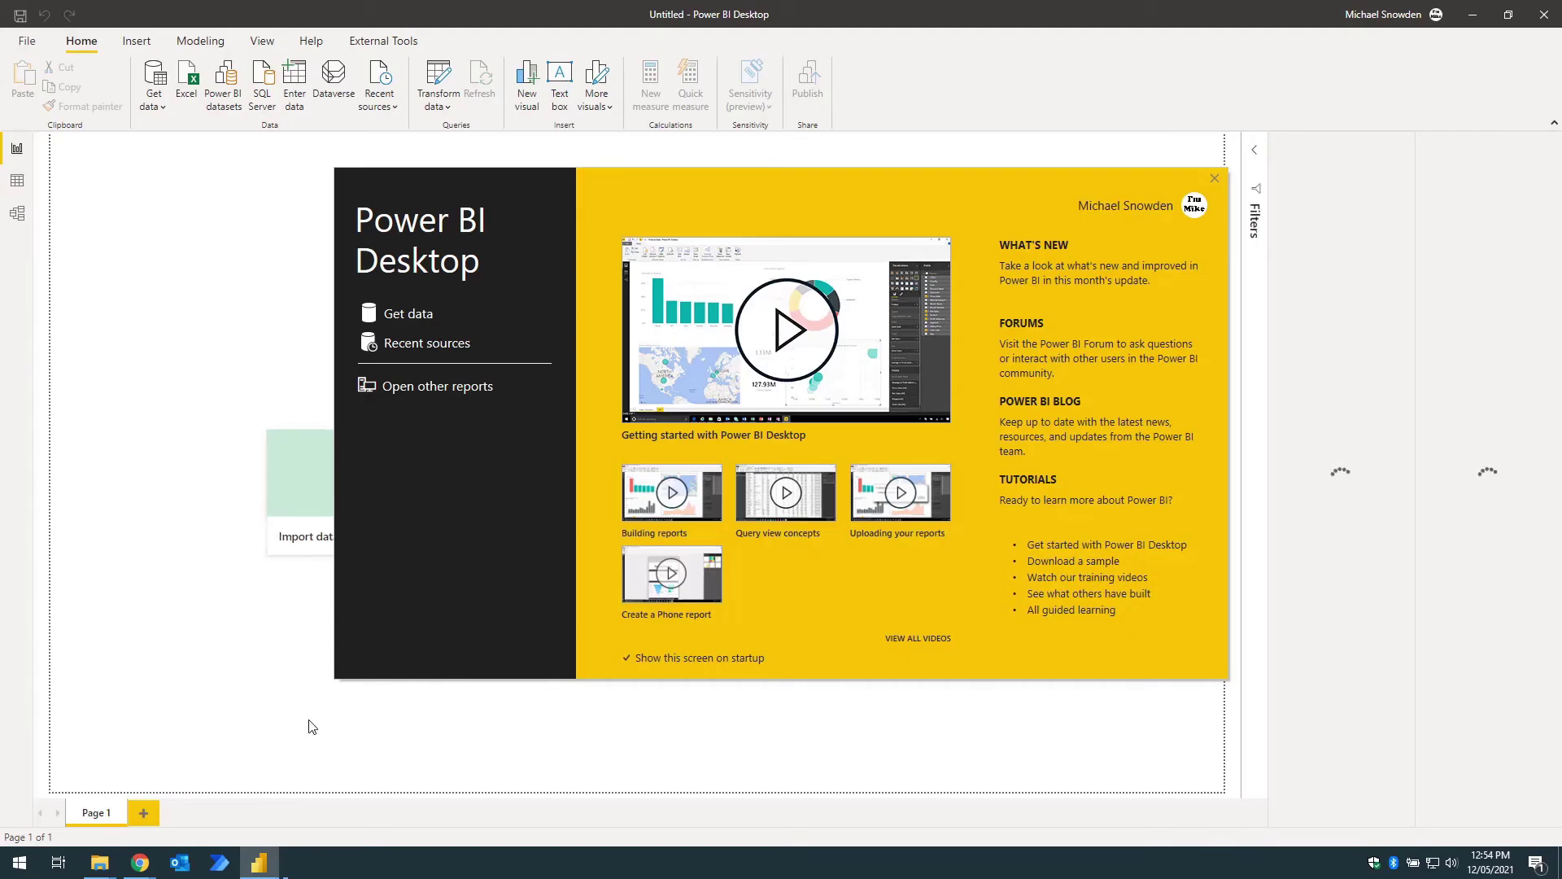
Connect to the Fortify SSC server using its connector, base URL and API key.
{"action": "left_click", "coordinate": [306, 725]}
{"action": "type", "text": "fortify"}
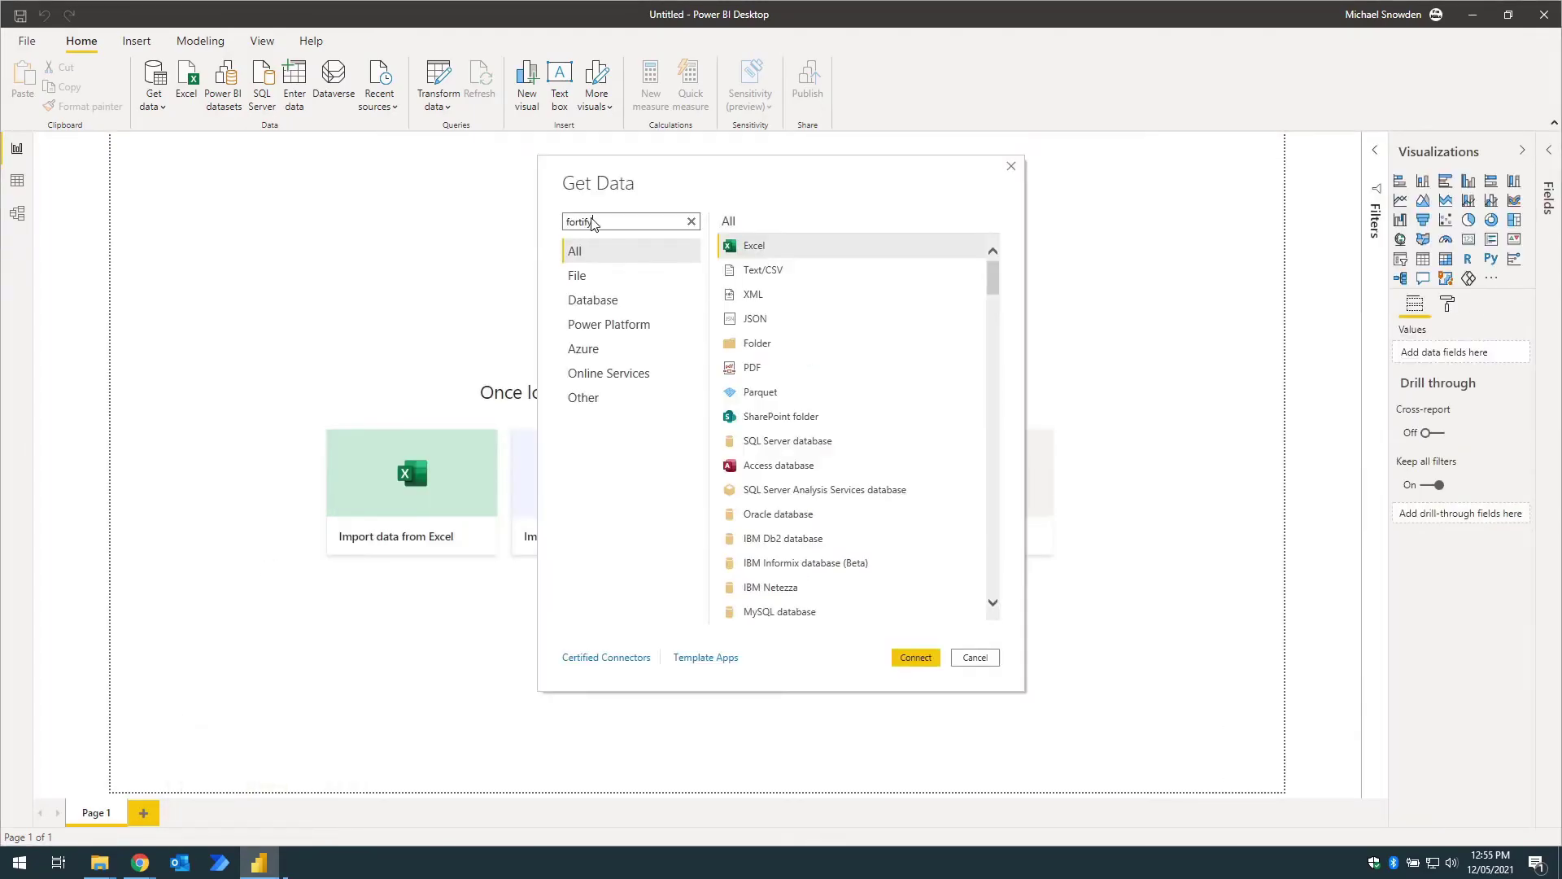
{"action": "double_click", "coordinate": [763, 246]}
{"action": "type", "text": "http://"}
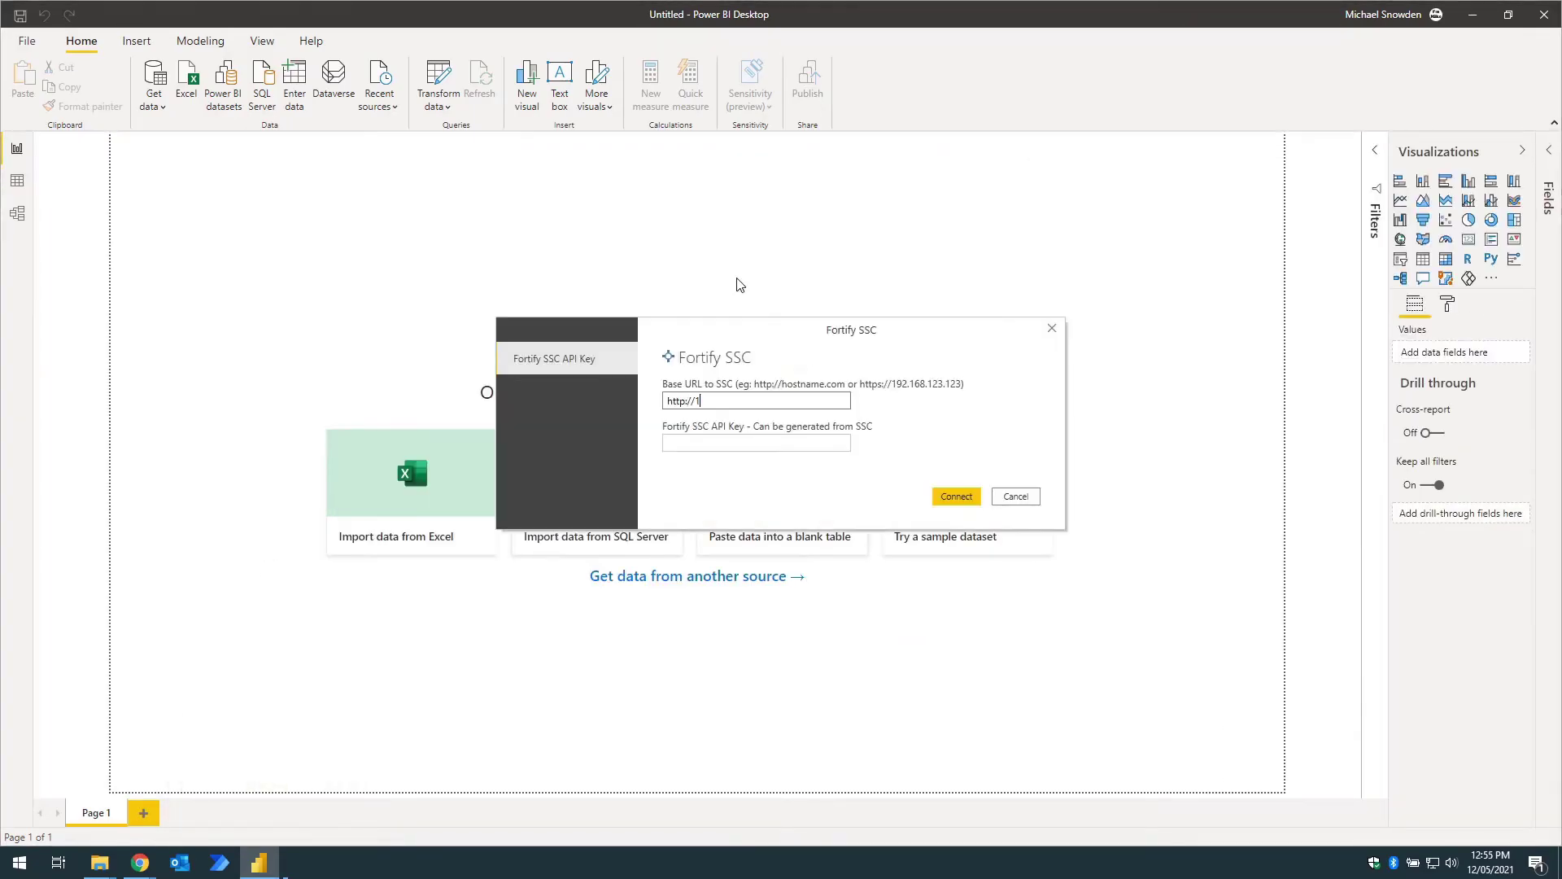
{"action": "type", "text": "195.165"}
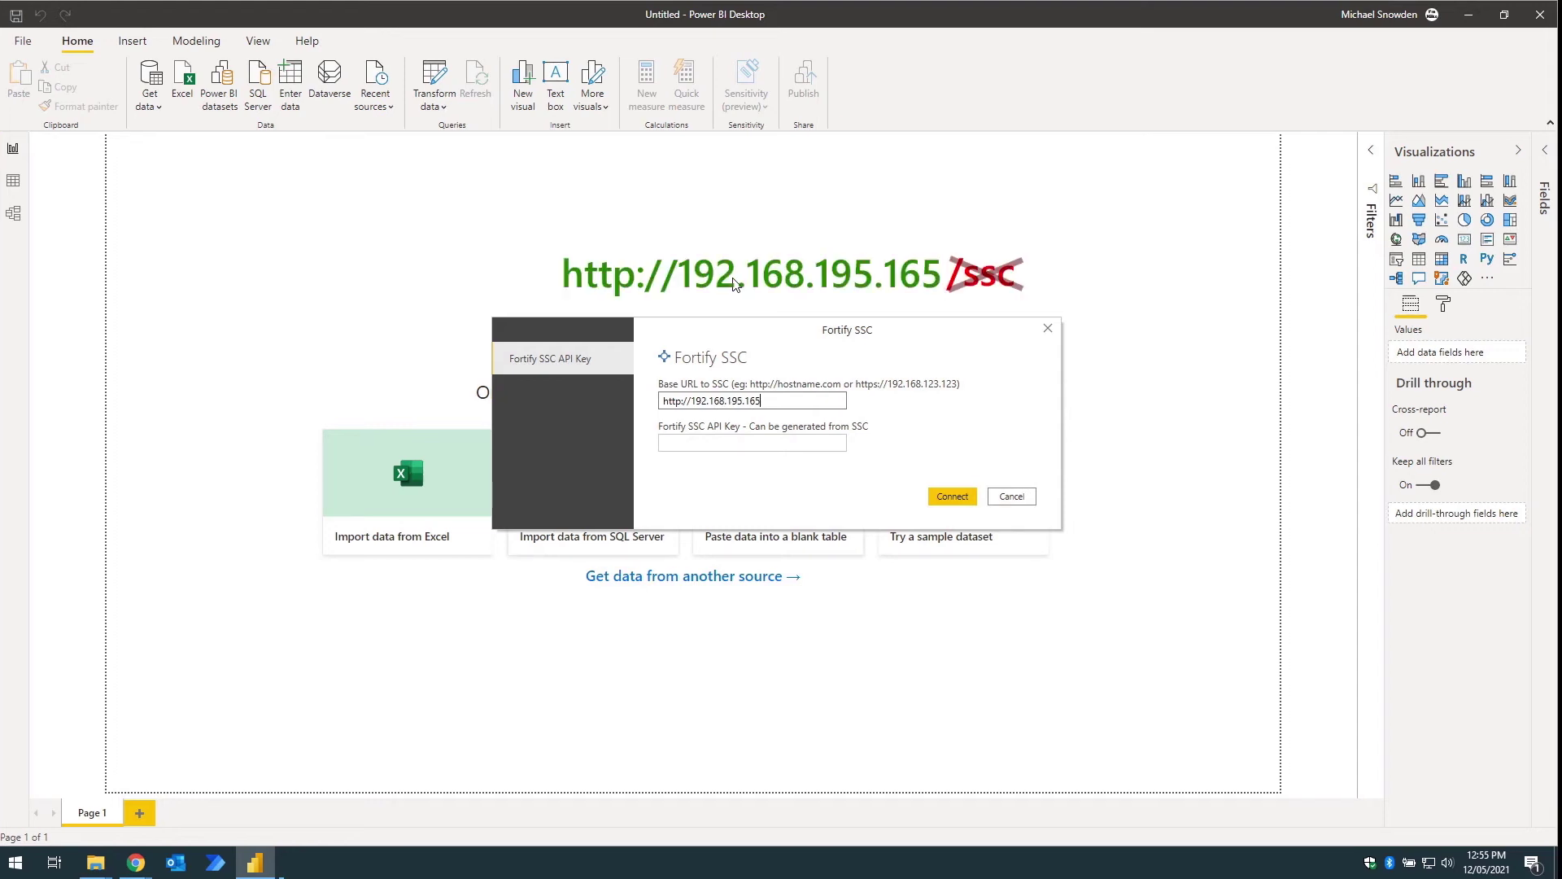
{"action": "key", "text": "Tab"}
{"action": "key", "text": "ctrl+v"}
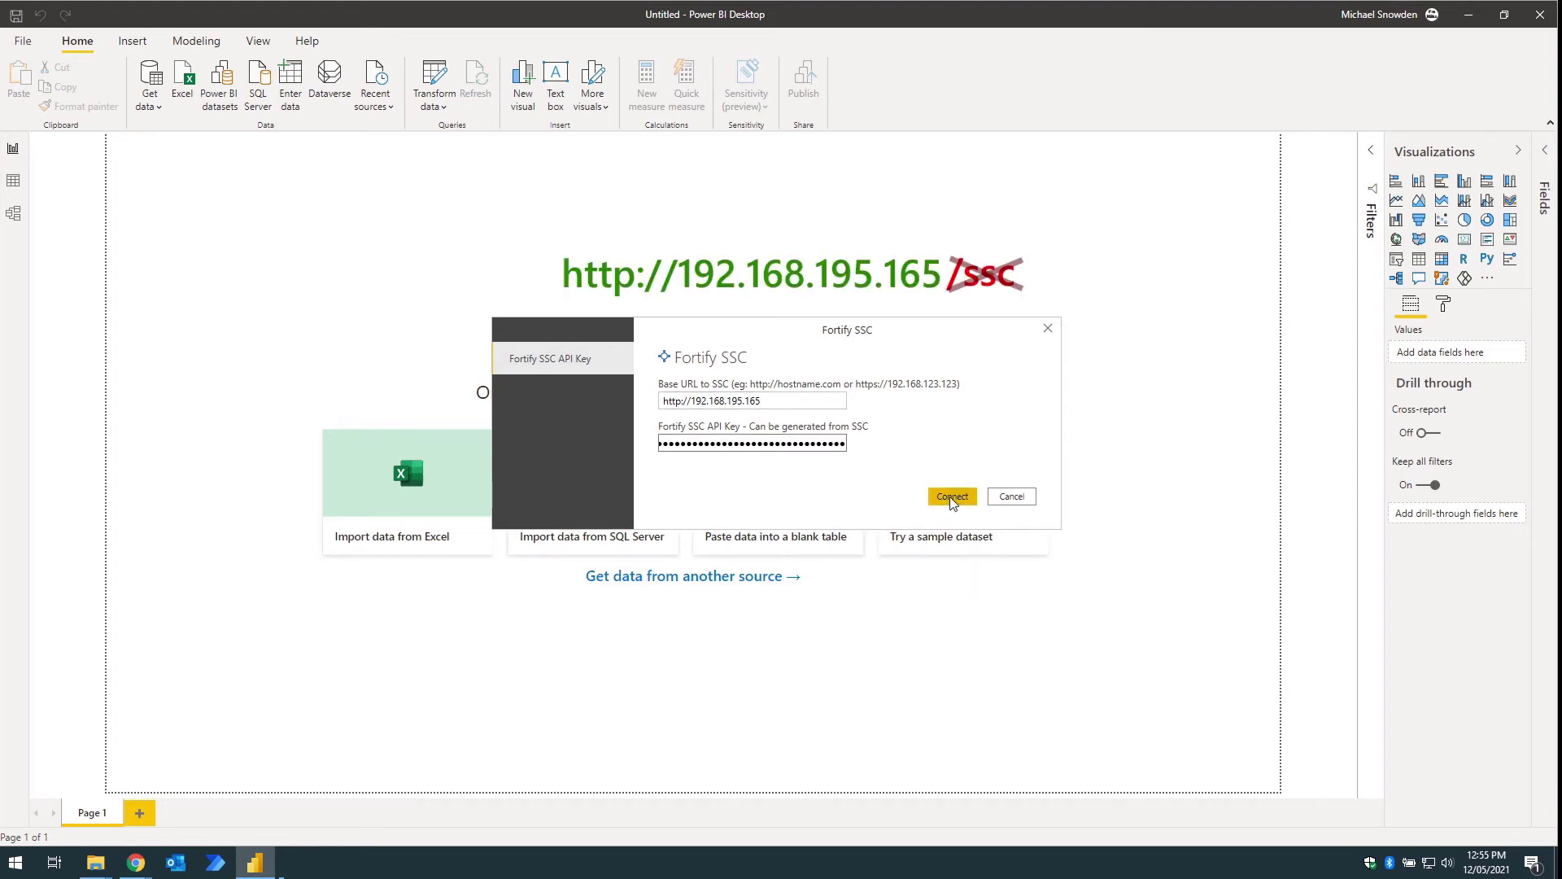
{"action": "left_click", "coordinate": [952, 496]}
{"action": "type", "text": "listprojectvers"}
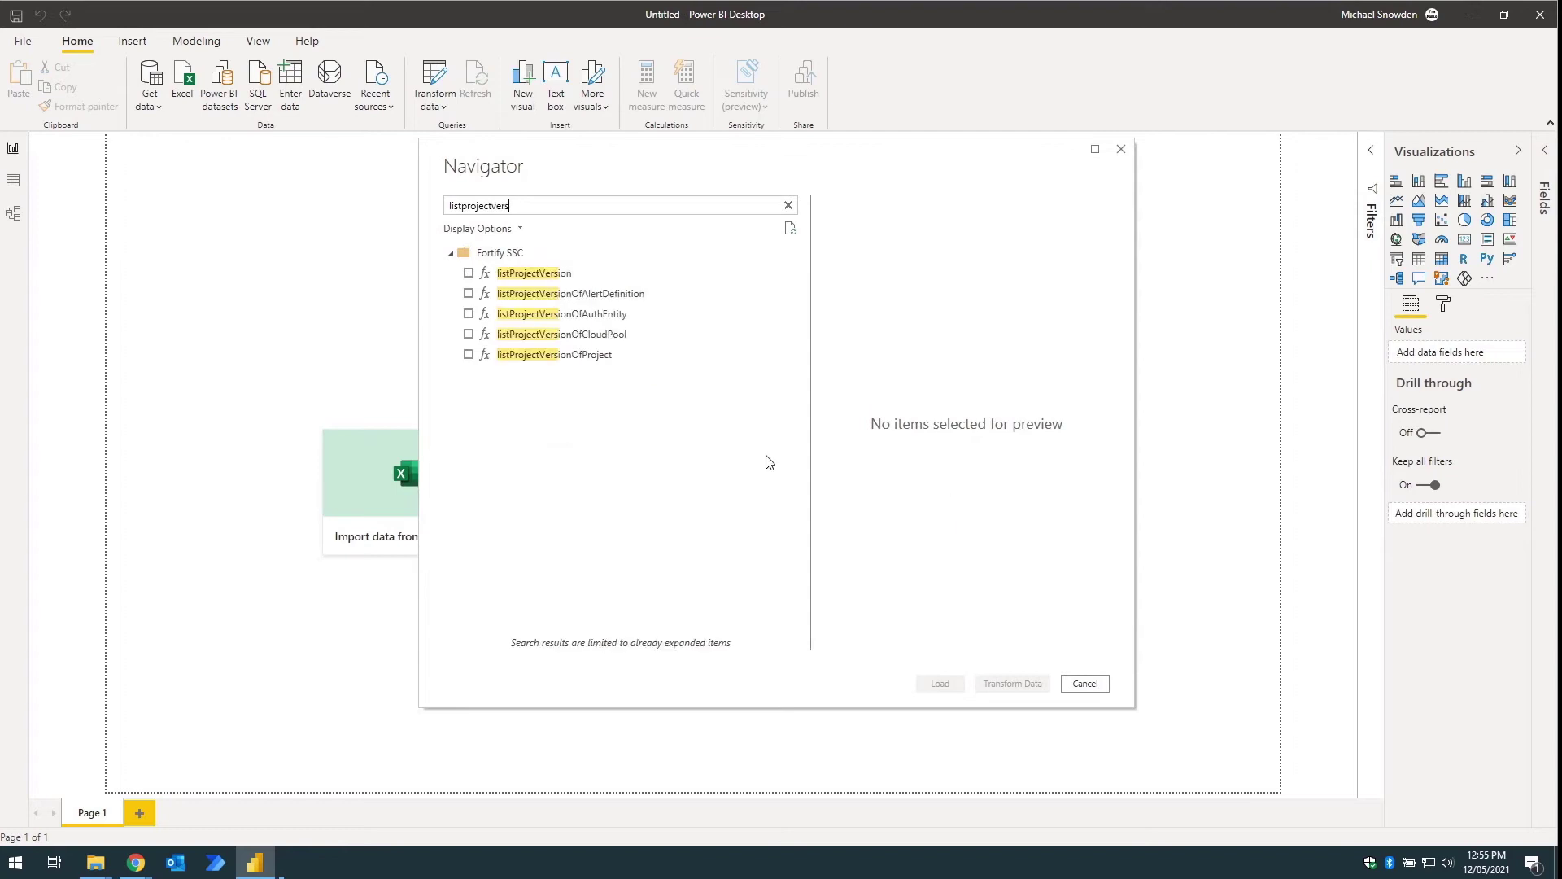
Select listProjectVersion in Navigator and load it into Power Query Editor.
{"action": "key", "text": "Down"}
{"action": "key", "text": "space"}
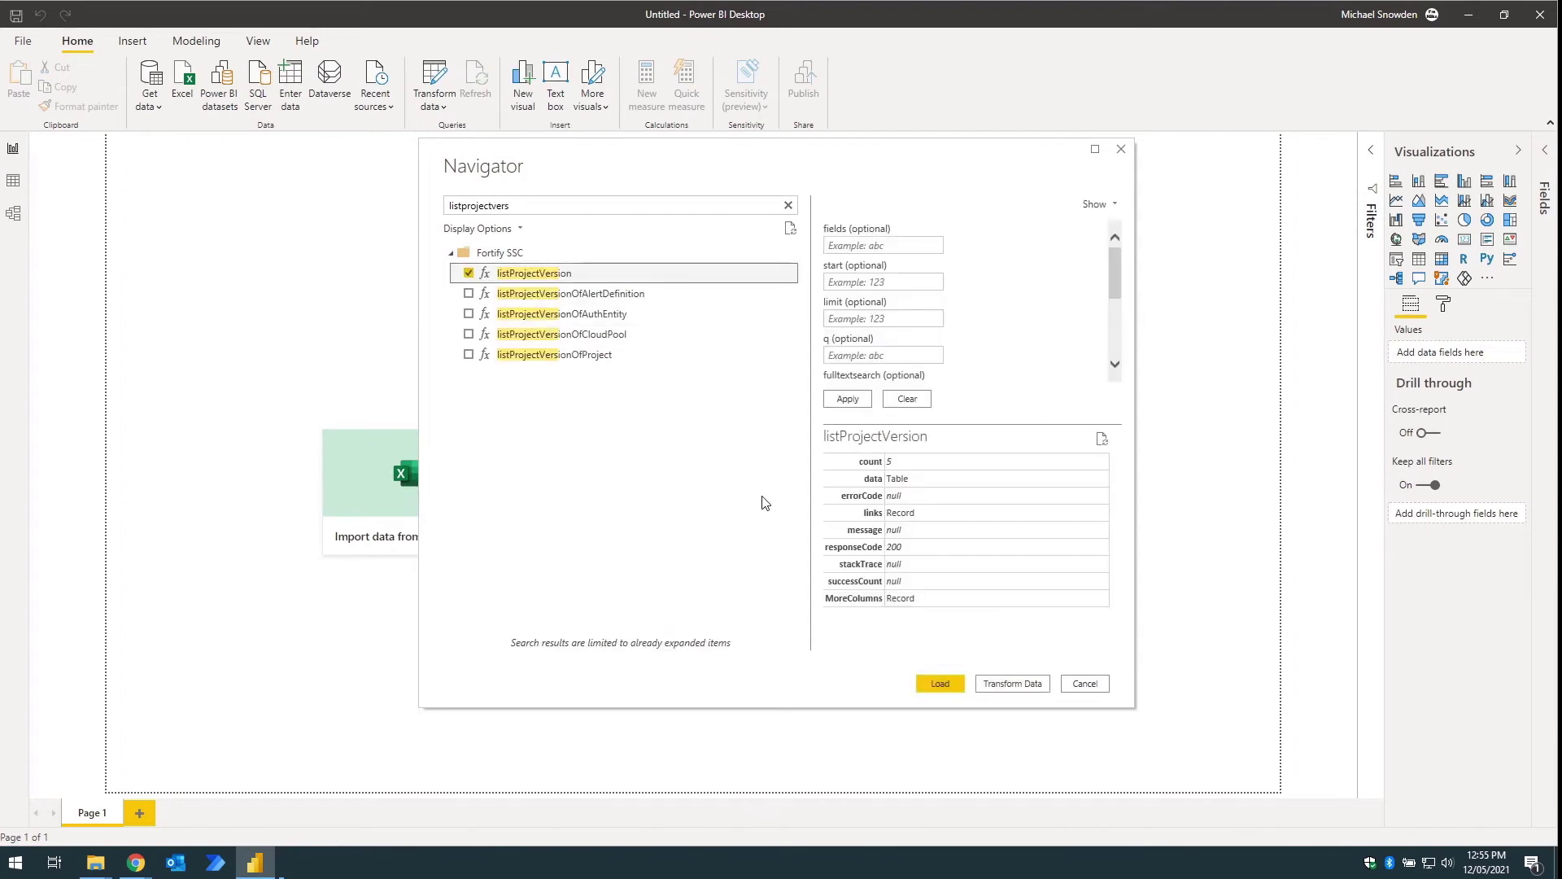
{"action": "left_click", "coordinate": [999, 684]}
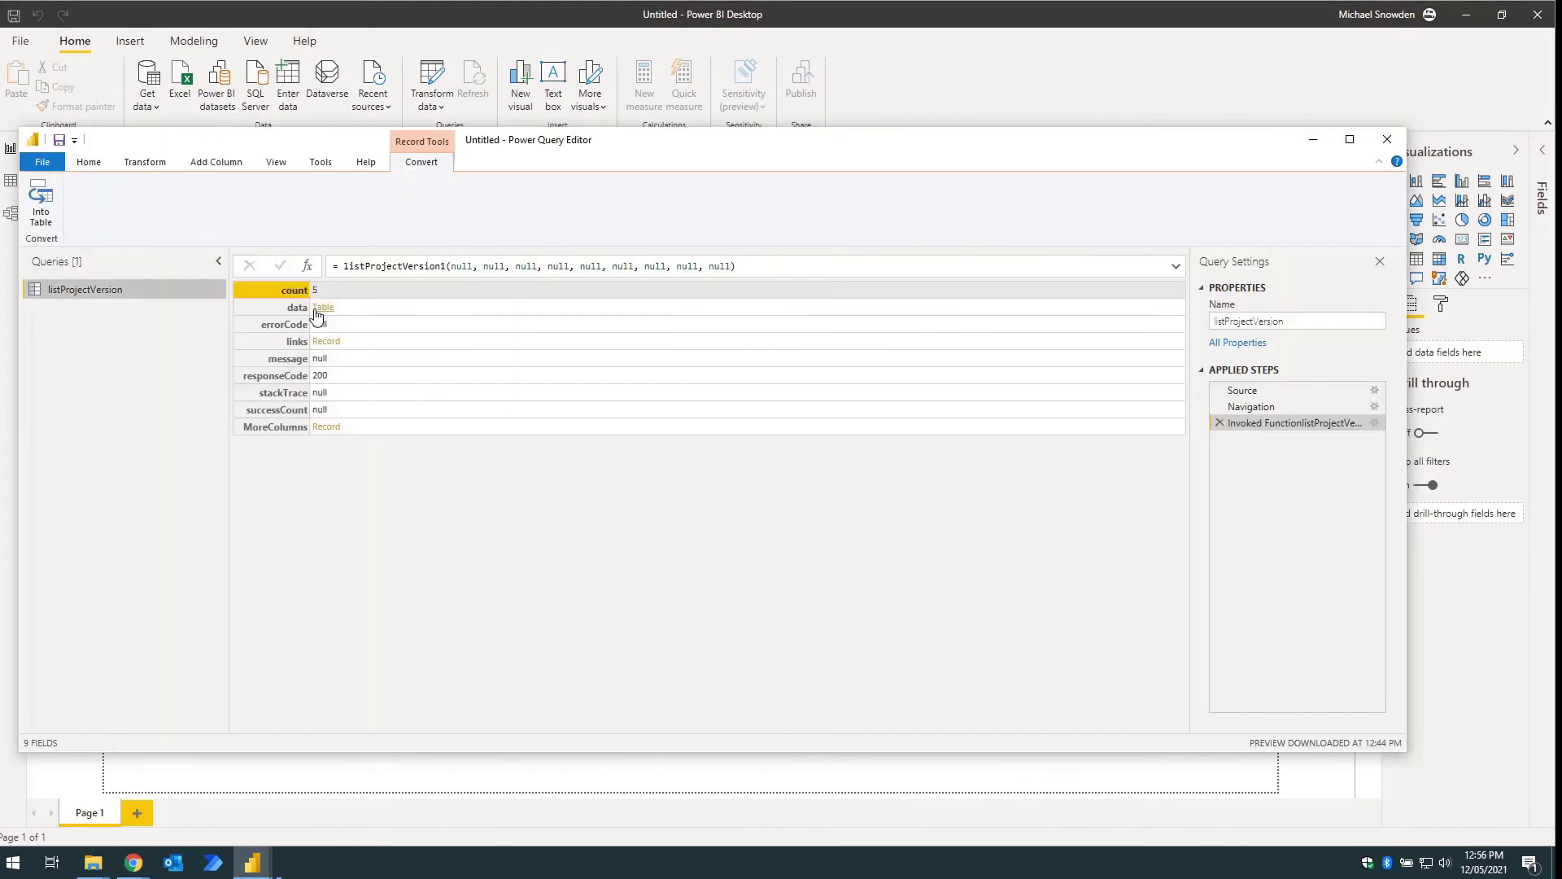
Drill into the record's data and remove the bugTrackerPluginId and currentState columns.
{"action": "left_click", "coordinate": [314, 308]}
{"action": "left_click", "coordinate": [979, 291]}
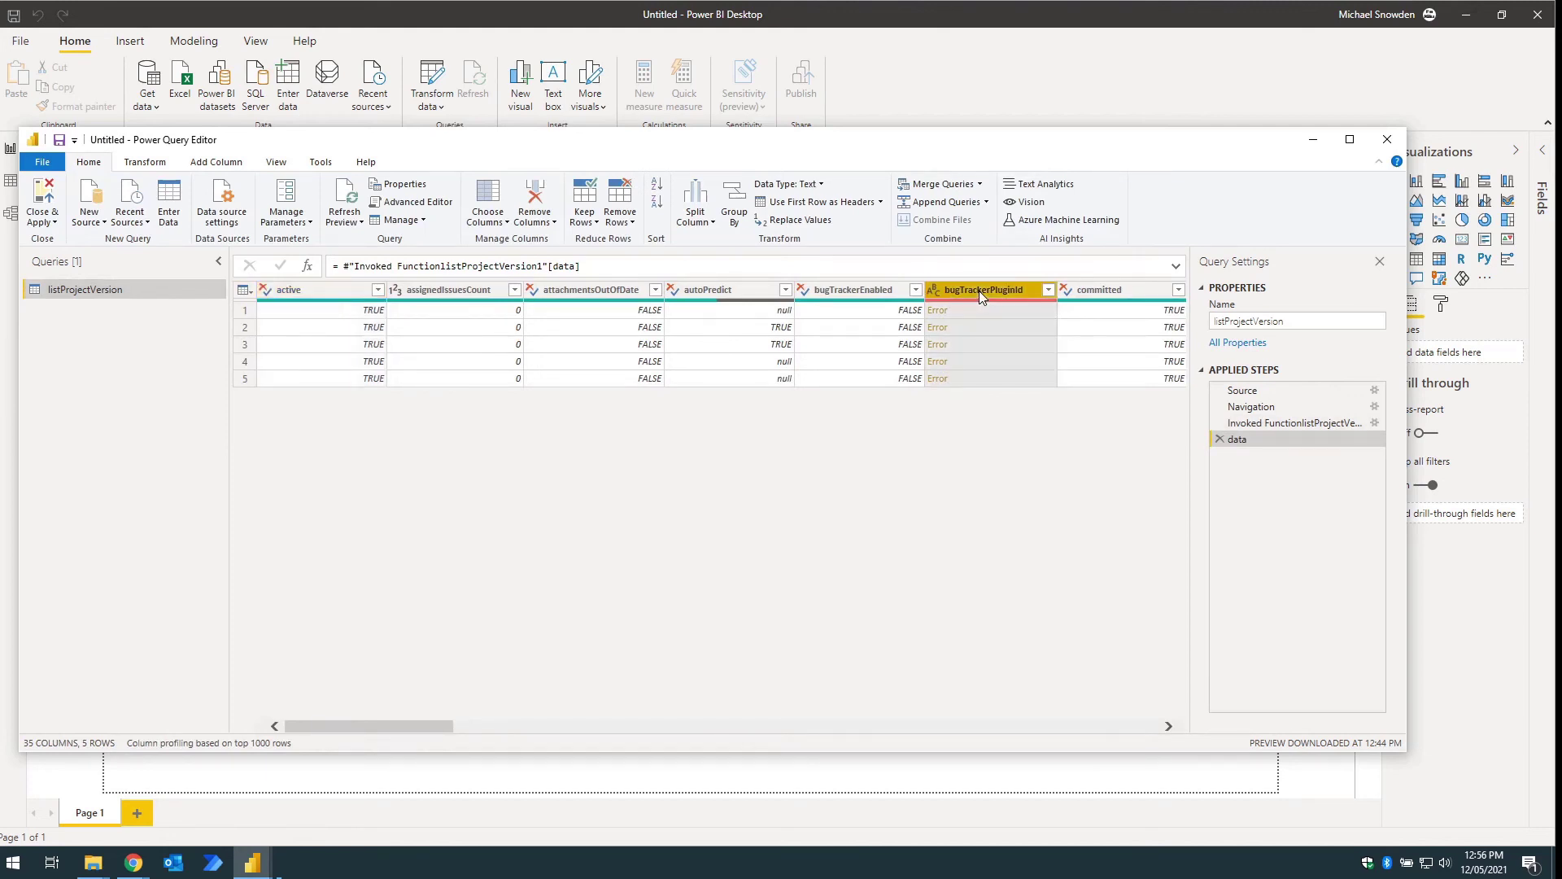
{"action": "key", "text": "Delete"}
{"action": "left_click", "coordinate": [732, 727]}
{"action": "left_click", "coordinate": [513, 293]}
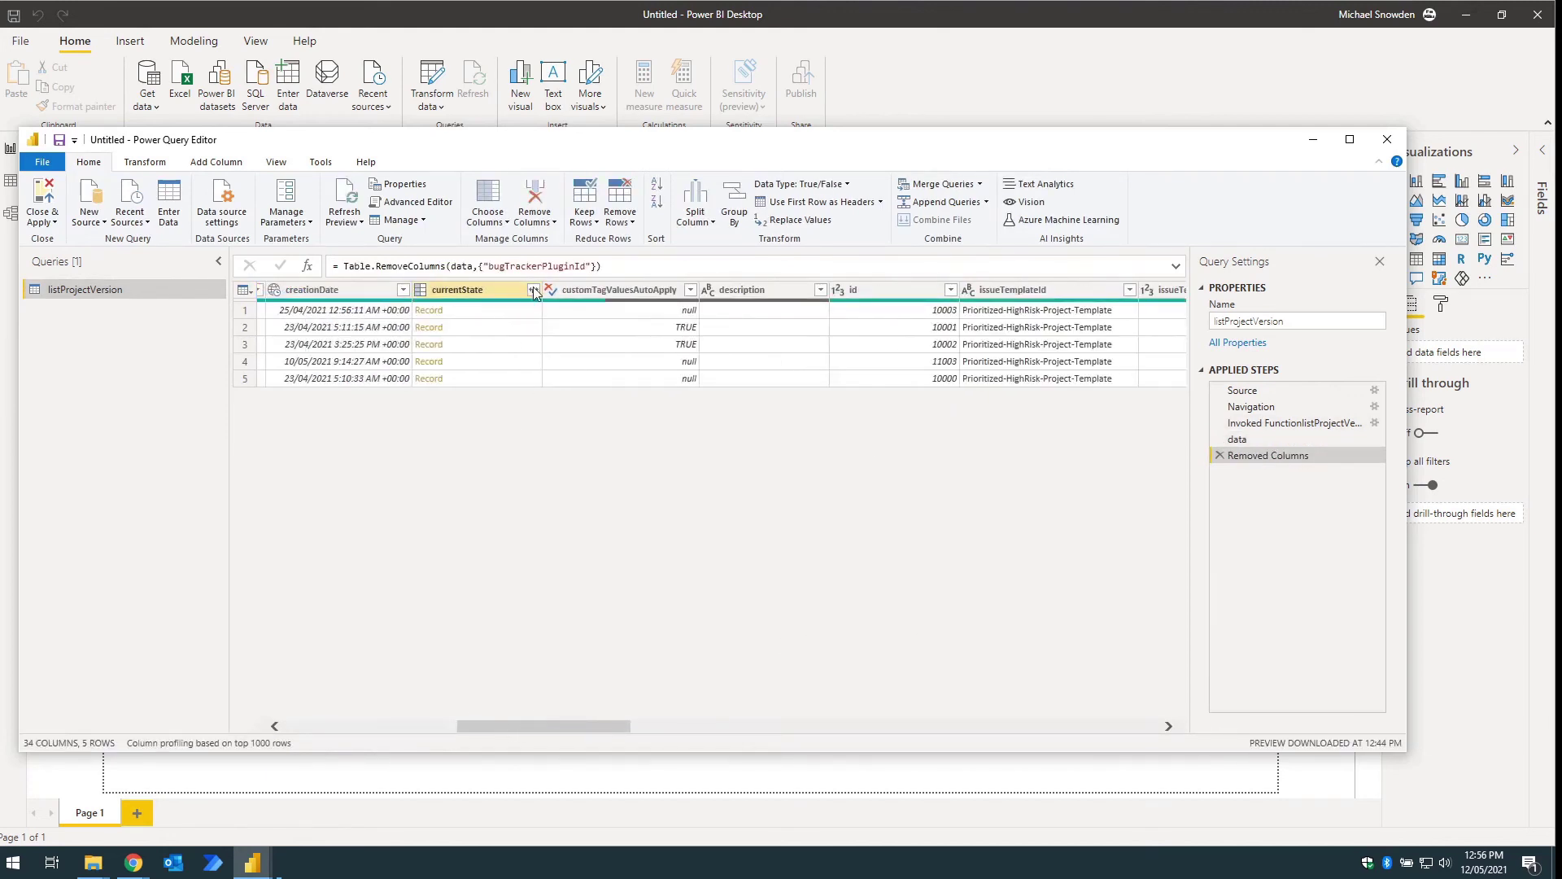
{"action": "key", "text": "Delete"}
Replace errors in the latestScanId column with null.
{"action": "left_click", "coordinate": [674, 726]}
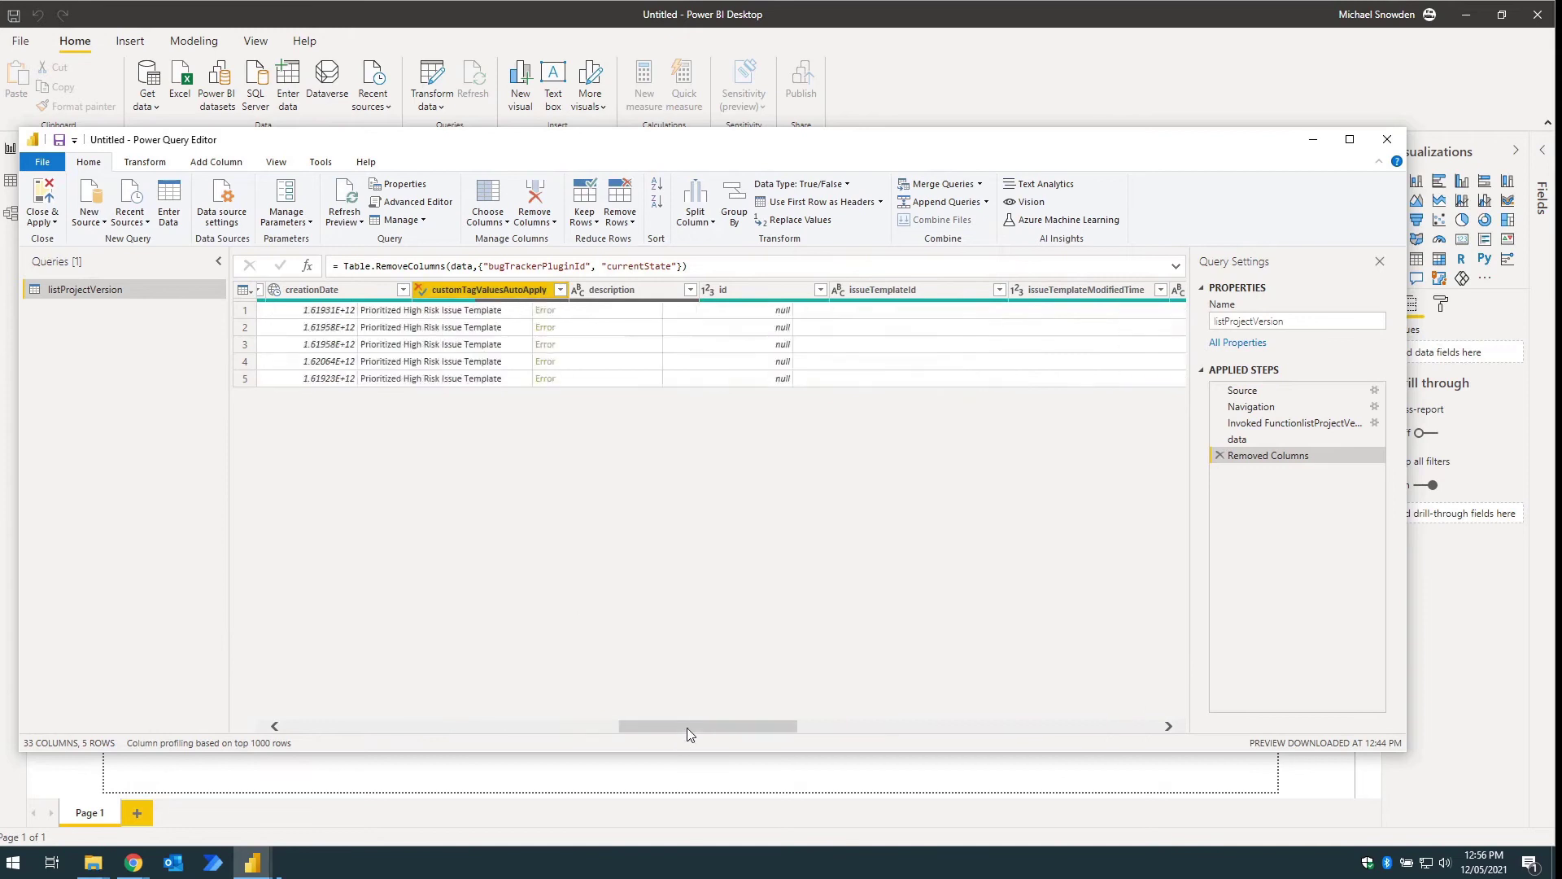
{"action": "right_click", "coordinate": [471, 293]}
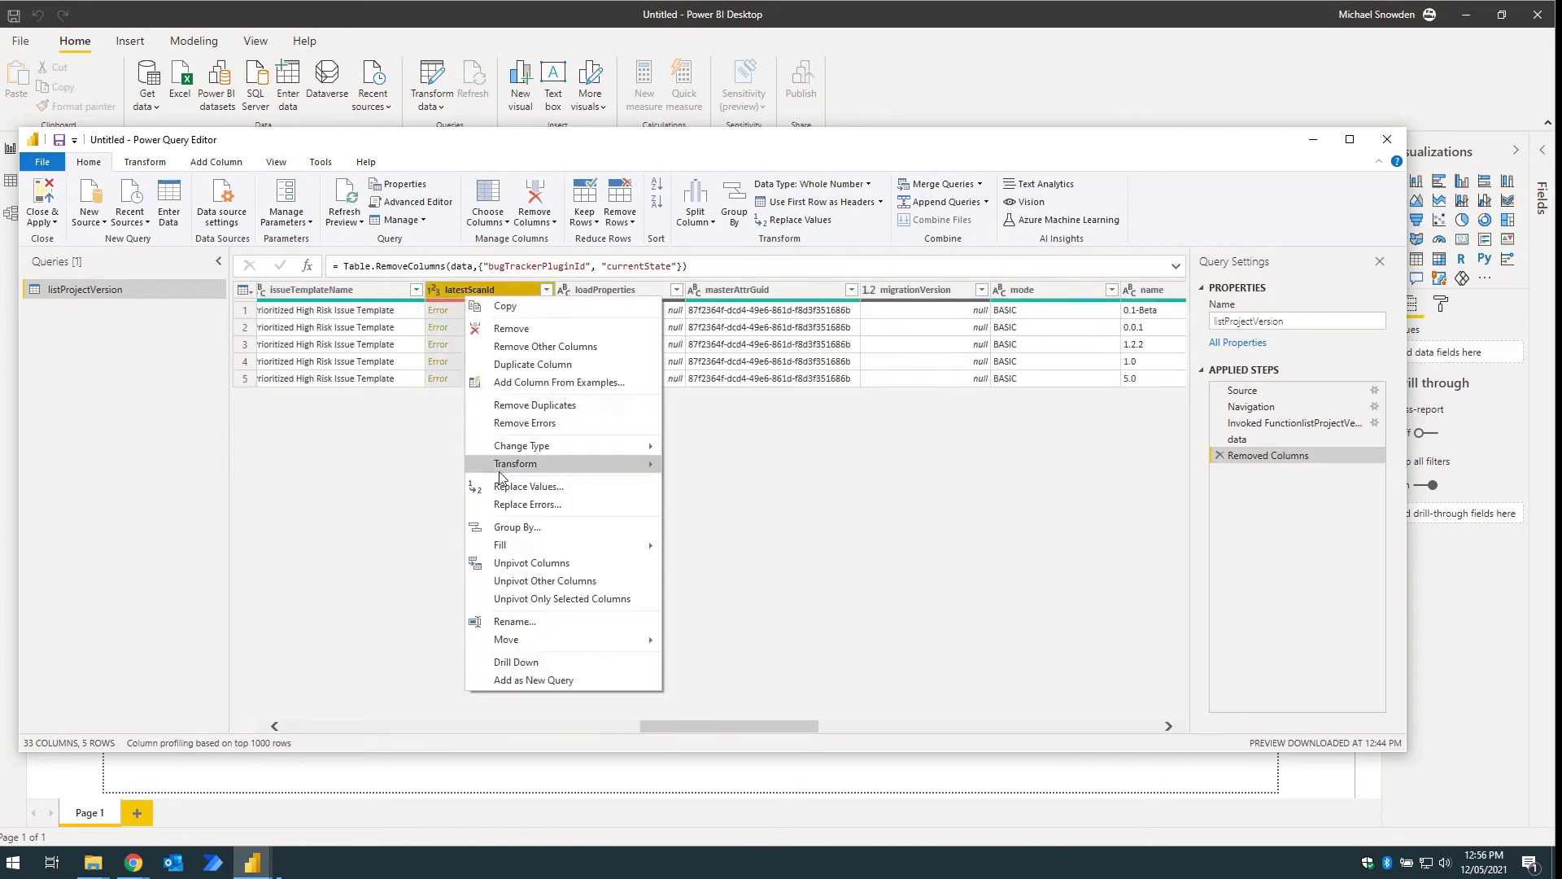
{"action": "left_click", "coordinate": [566, 503]}
{"action": "key", "text": "Return"}
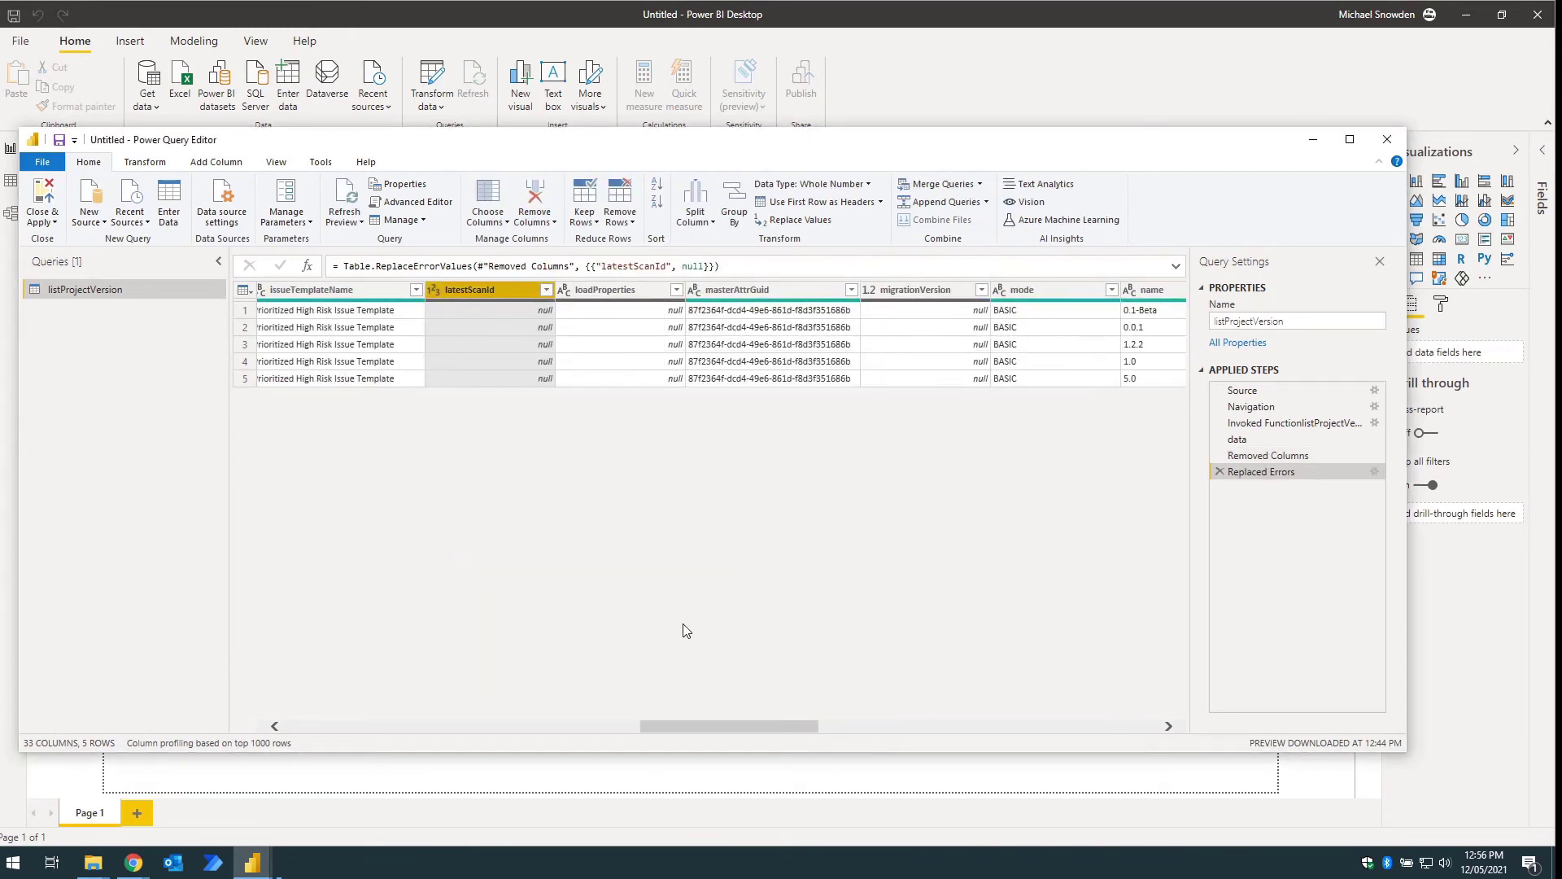
Expand the project column into only its id and name subfields.
{"action": "left_click", "coordinate": [874, 728]}
{"action": "left_click", "coordinate": [715, 297]}
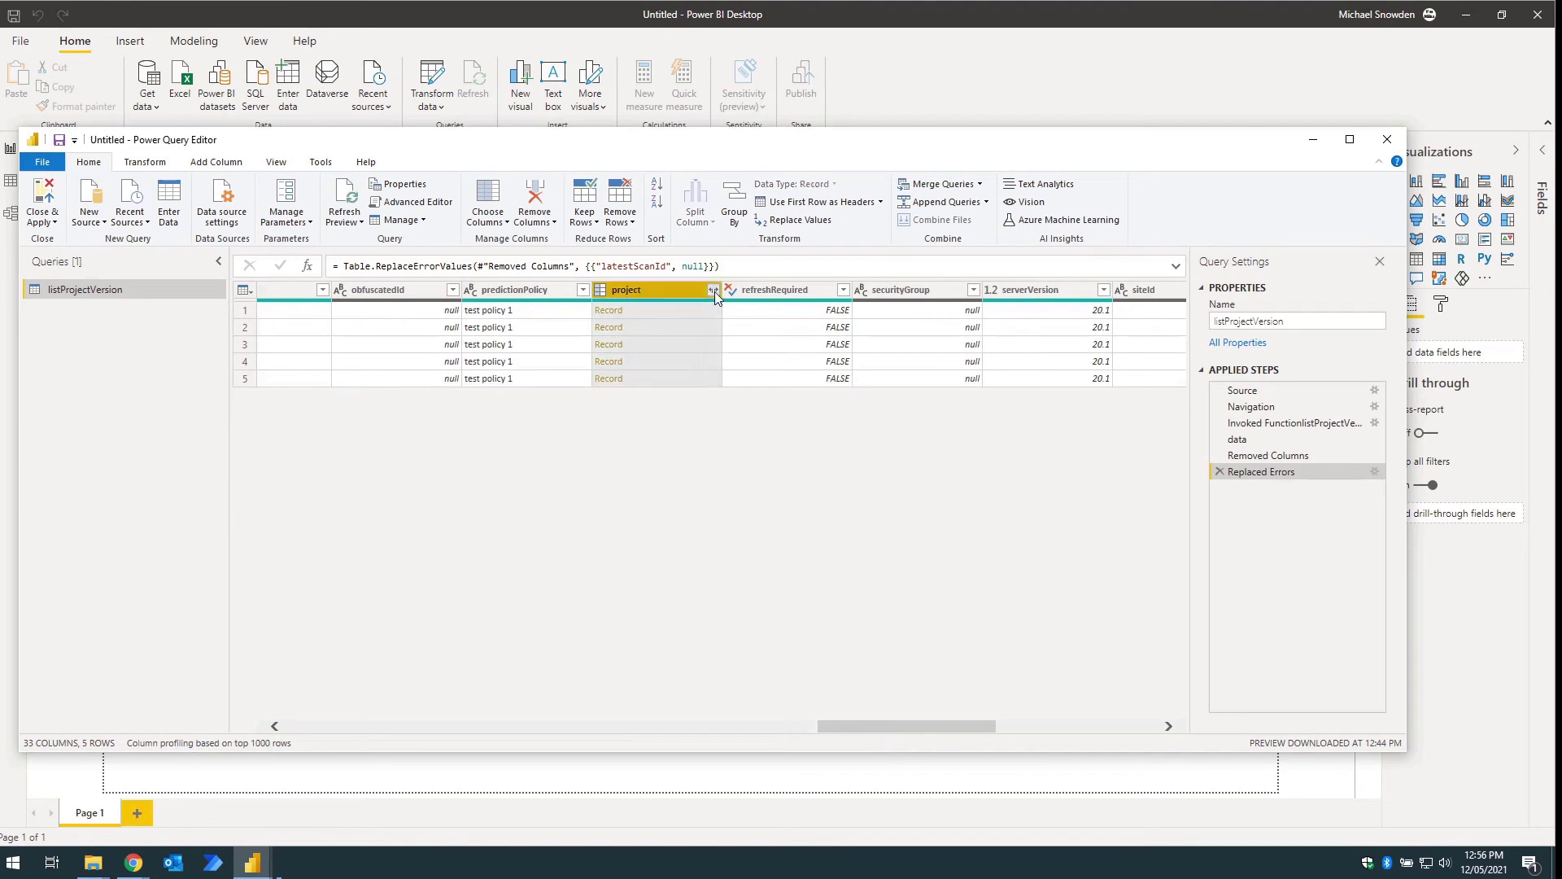
{"action": "left_click", "coordinate": [475, 338]}
{"action": "left_click", "coordinate": [475, 437]}
{"action": "left_click", "coordinate": [476, 404]}
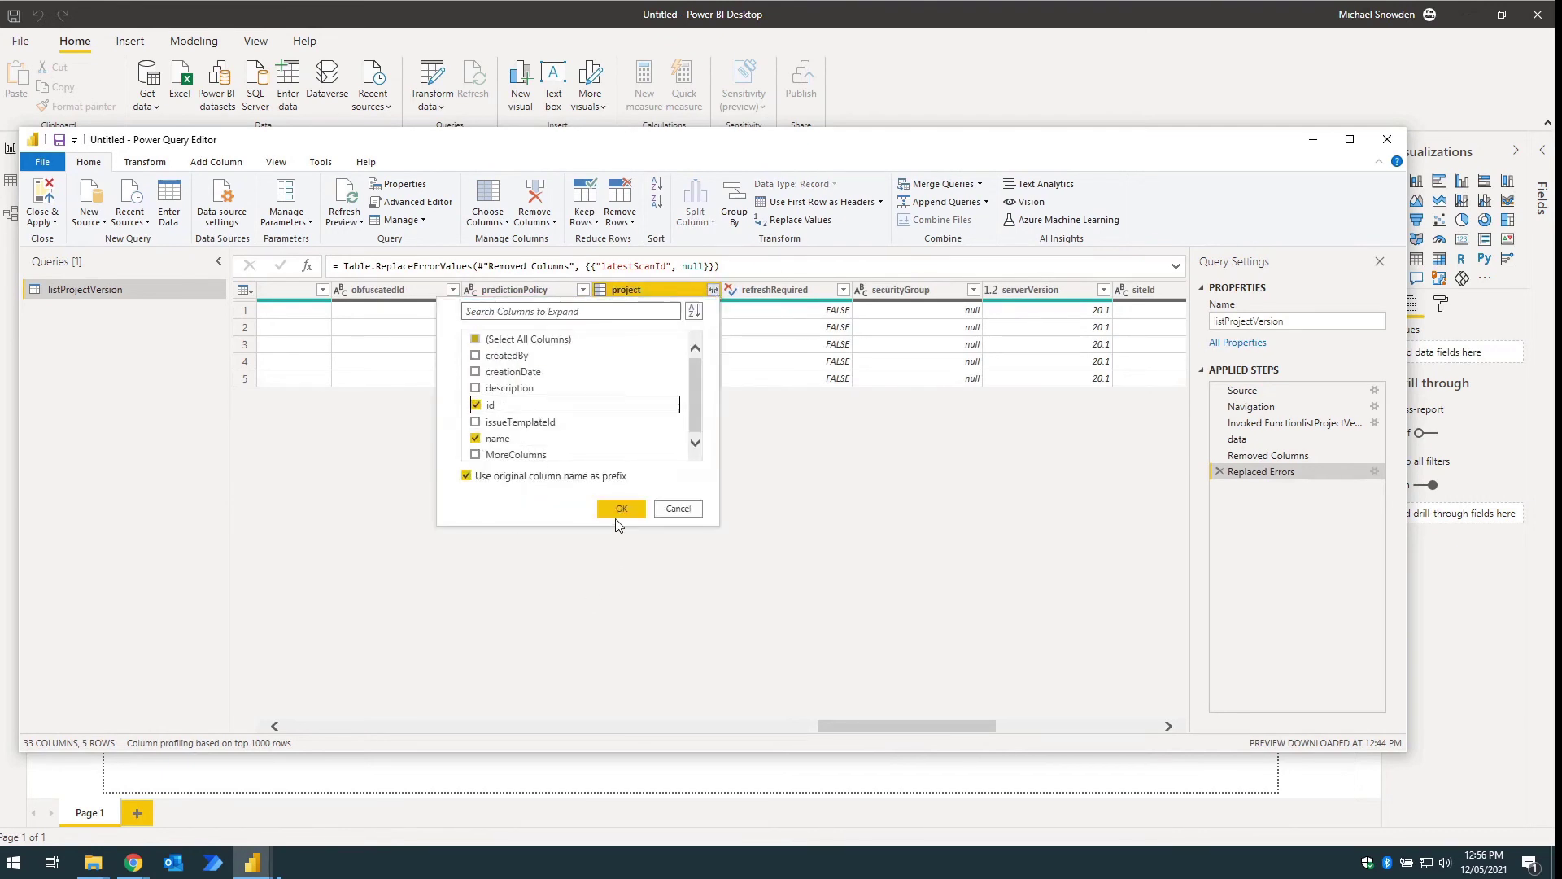
{"action": "left_click", "coordinate": [619, 510]}
Remove the MoreColumns column and apply the query changes with Close & Apply.
{"action": "left_click", "coordinate": [1026, 726]}
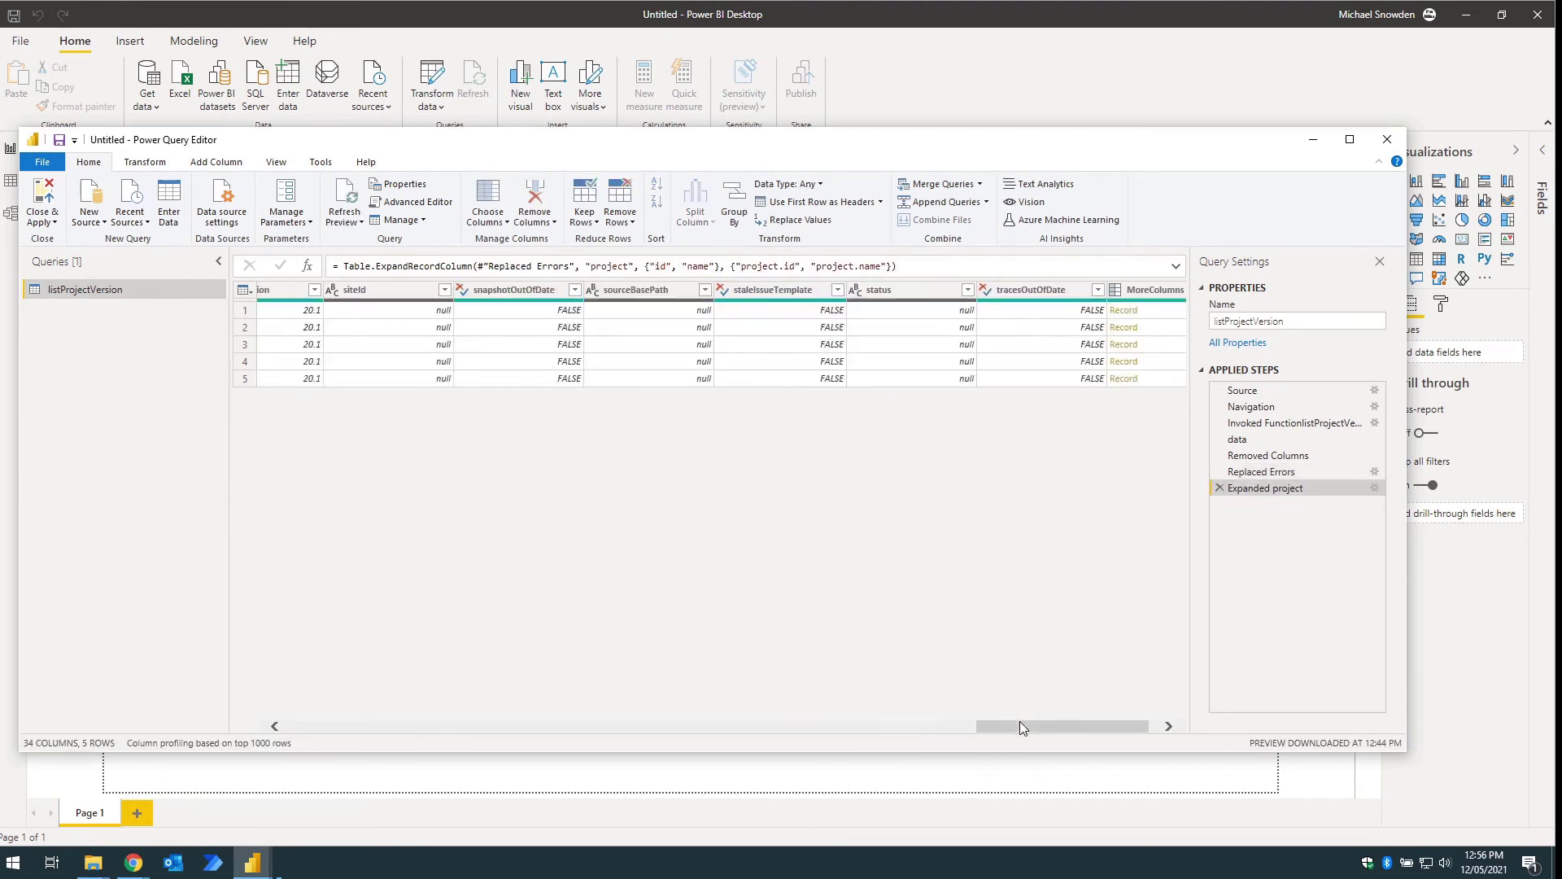
{"action": "left_click", "coordinate": [1152, 293]}
{"action": "key", "text": "Delete"}
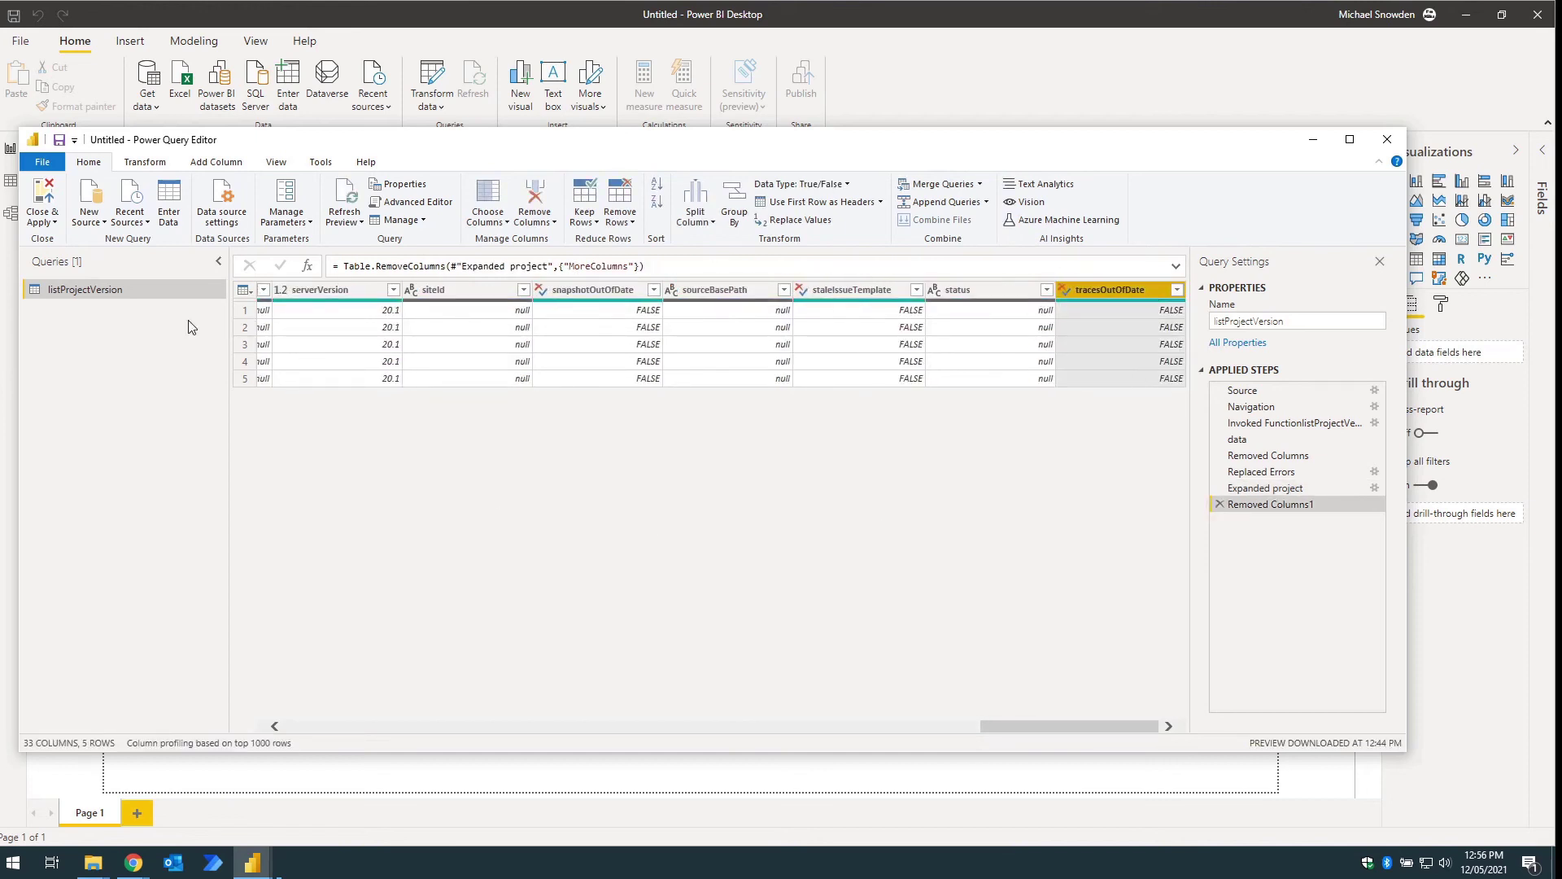
{"action": "left_click", "coordinate": [42, 196]}
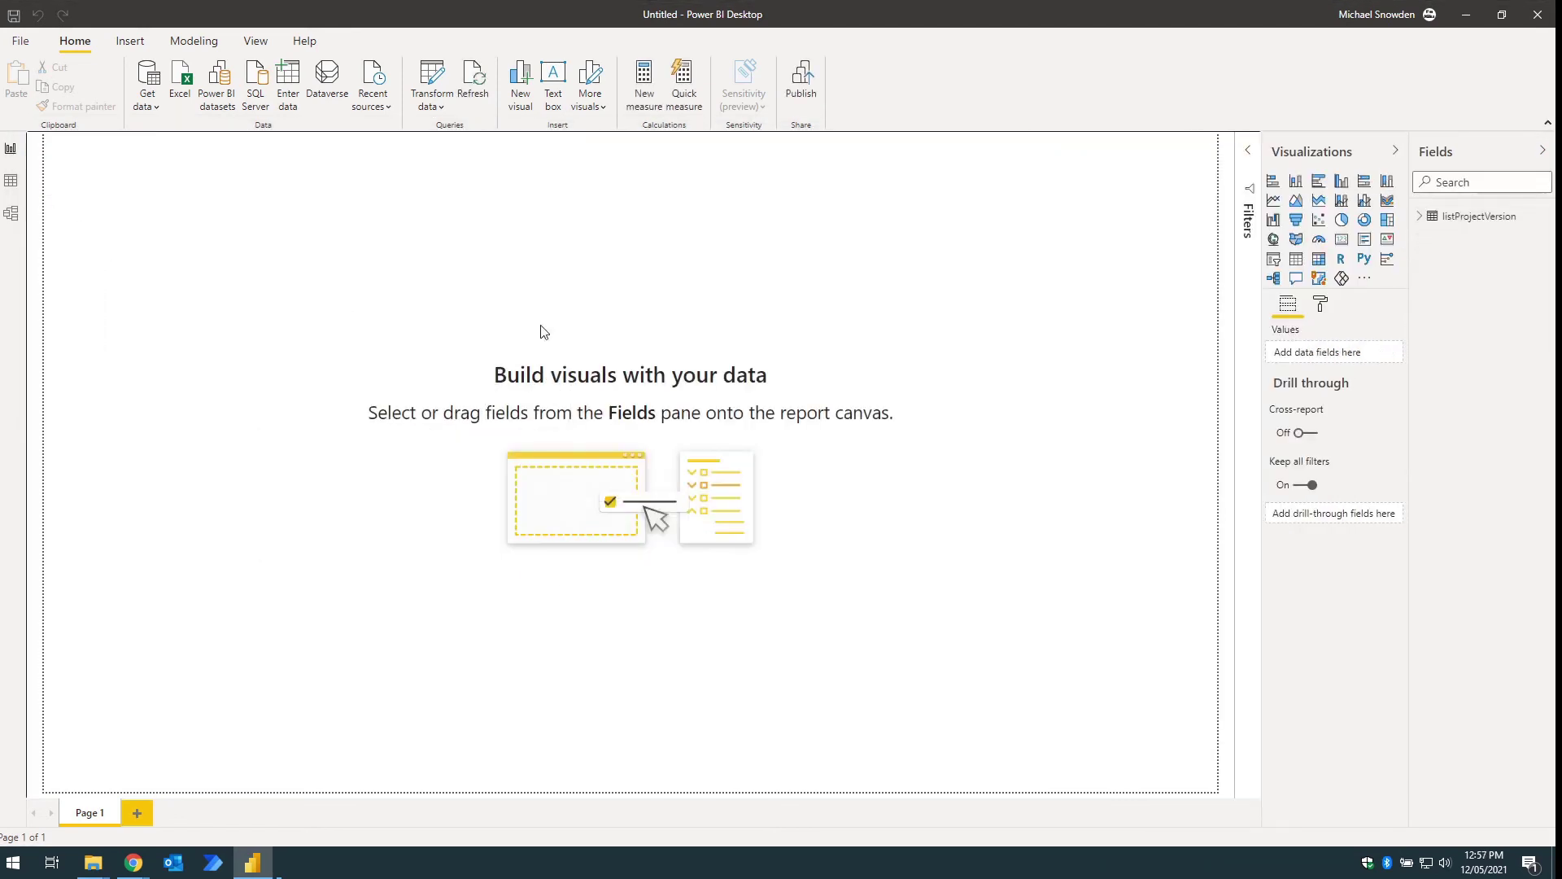
Add a table visual and put the listProjectVersion name field in it.
{"action": "left_click", "coordinate": [1302, 261]}
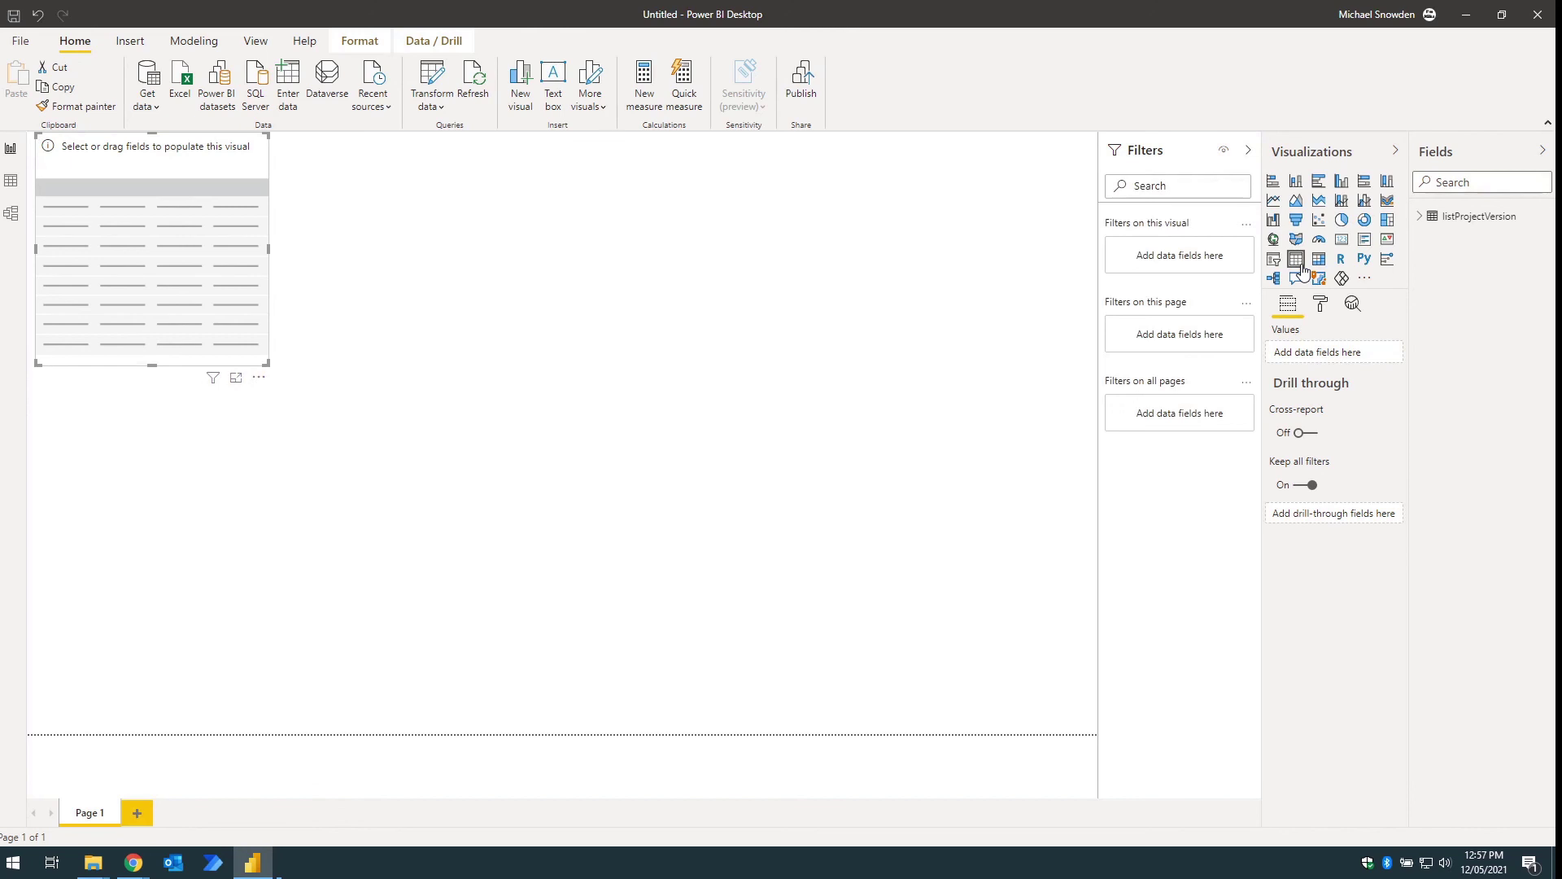
{"action": "left_click", "coordinate": [1419, 217]}
{"action": "type", "text": "name"}
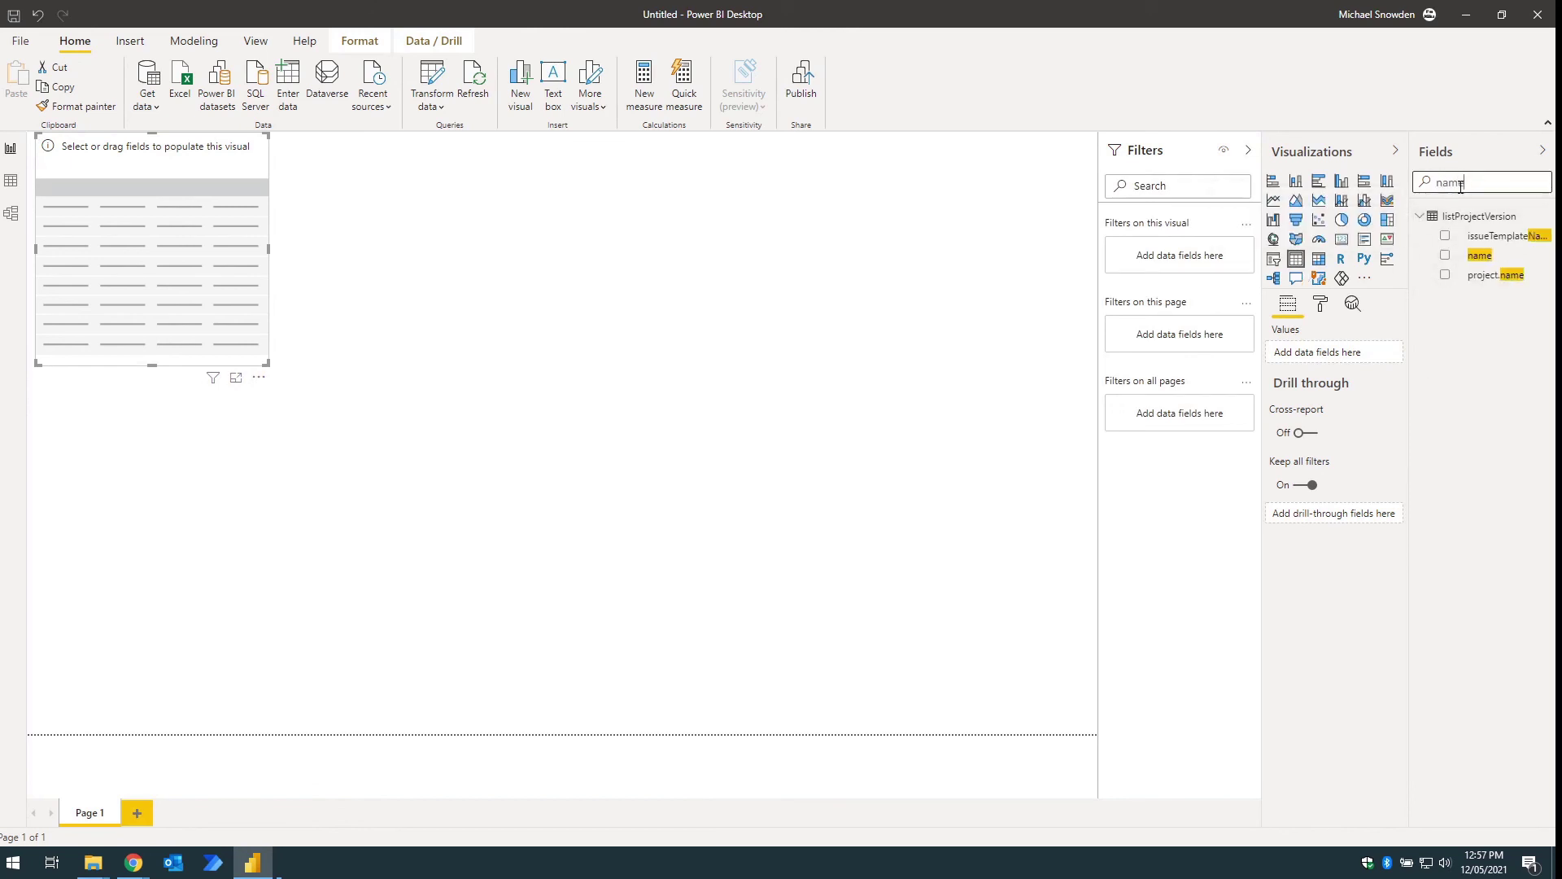
{"action": "left_click", "coordinate": [1447, 255]}
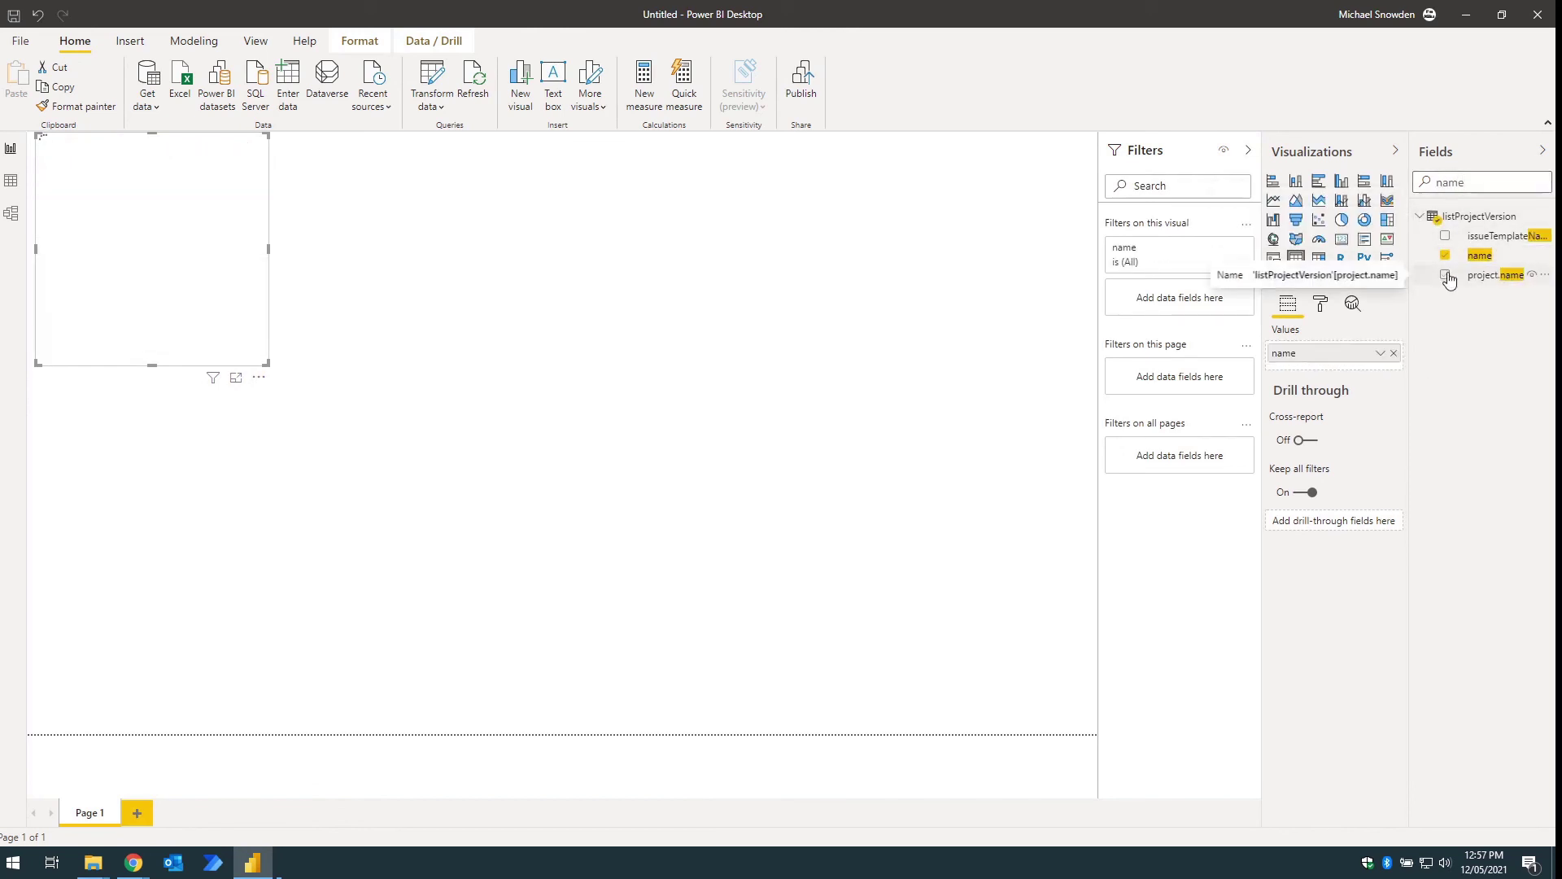